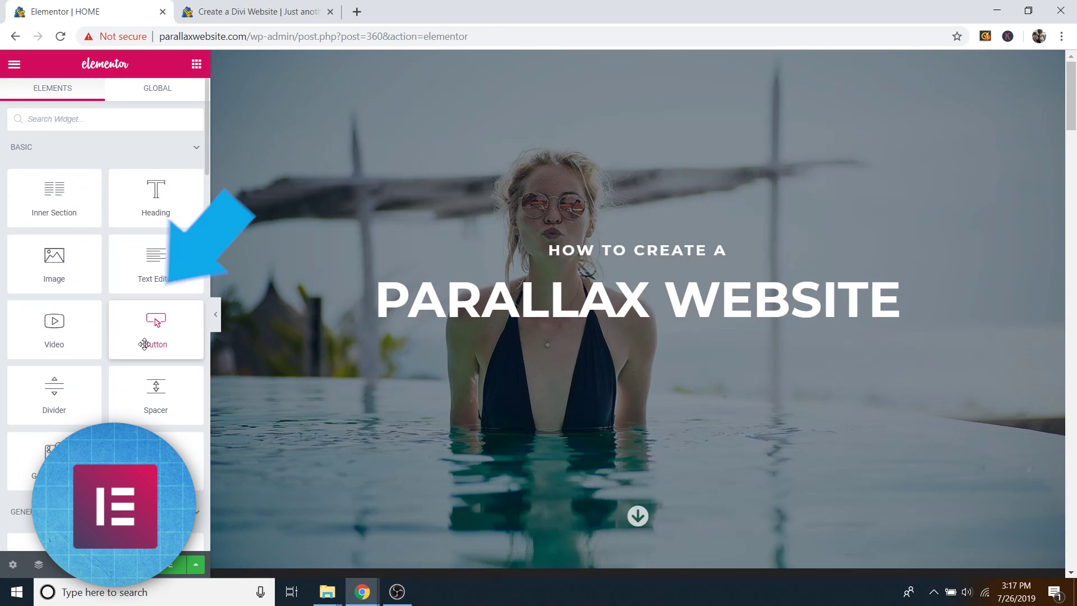
# Step: Drop a Button widget into the hero section beneath PARALLAX WEBSITE and show the edit History
pyautogui.moveTo(337, 365); pyautogui.dragTo(1076, 368)
pyautogui.moveTo(501, 333); pyautogui.dragTo(561, 346)
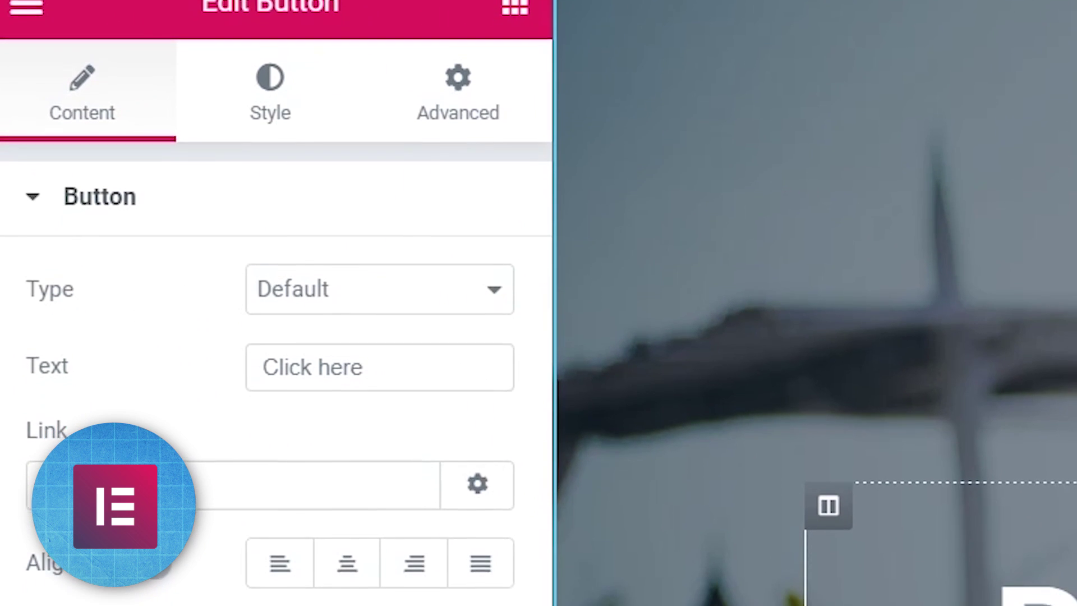
pyautogui.hotkey('ctrl', 'shift', 'h')
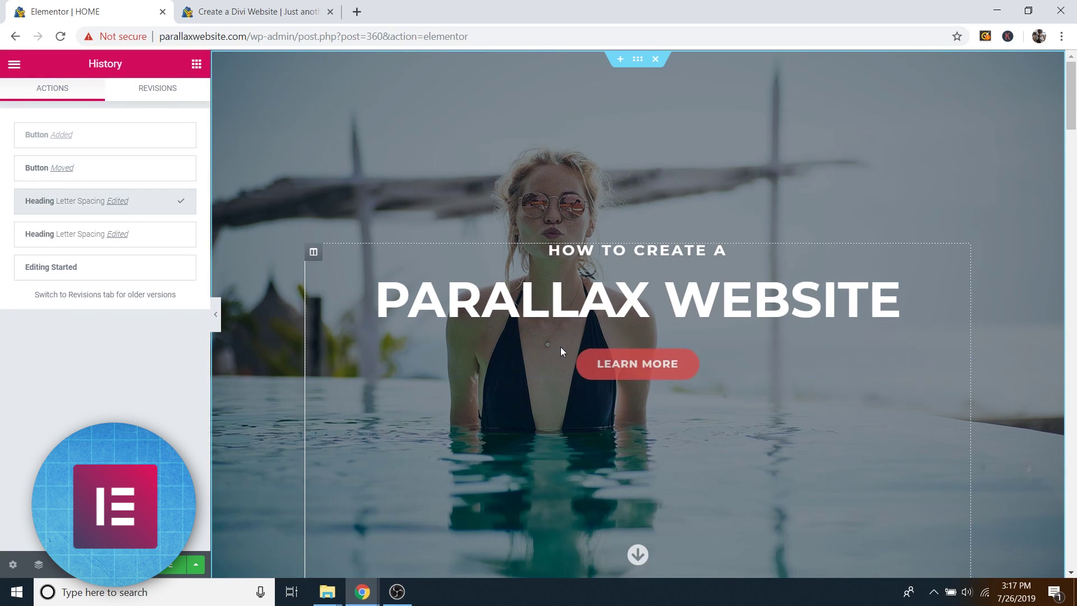
# Step: Open the settings of the hero section, its column, the PARALLAX WEBSITE heading and the LEARN MORE button
pyautogui.click(639, 59)
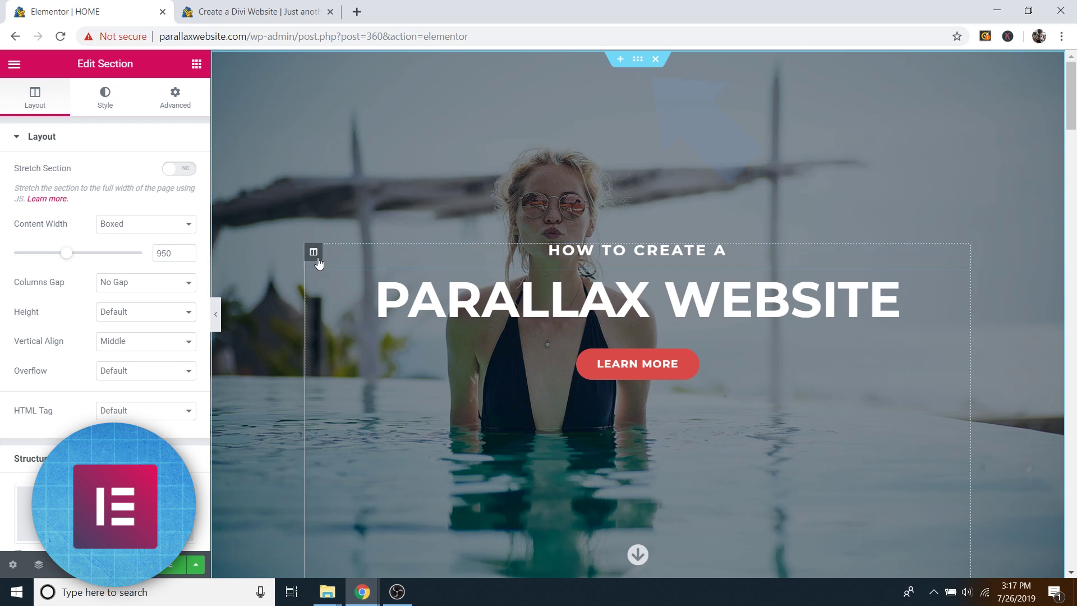
pyautogui.click(315, 257)
pyautogui.click(963, 287)
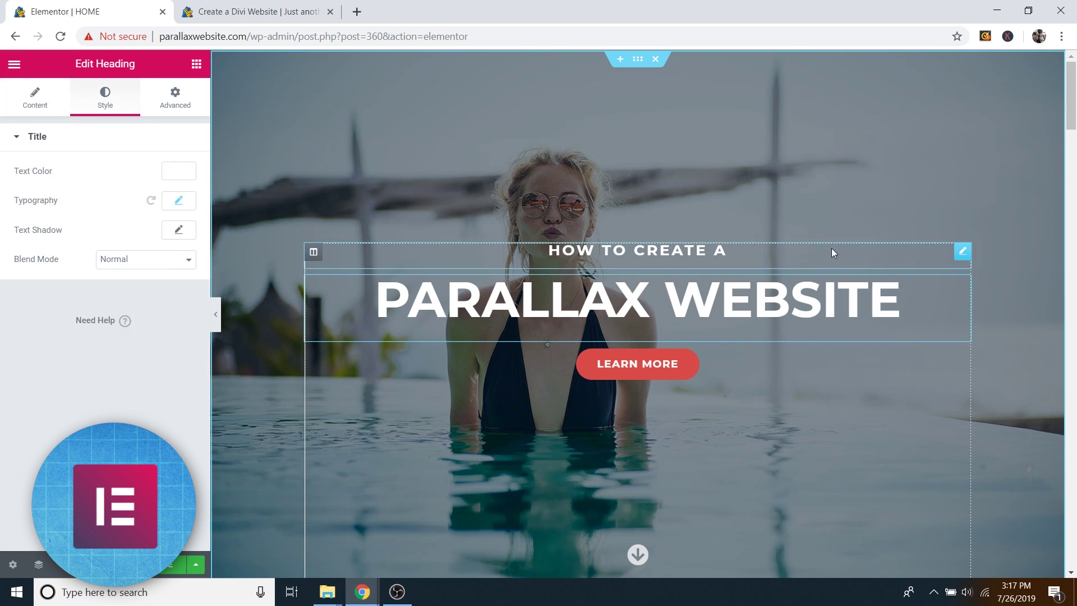
pyautogui.click(963, 355)
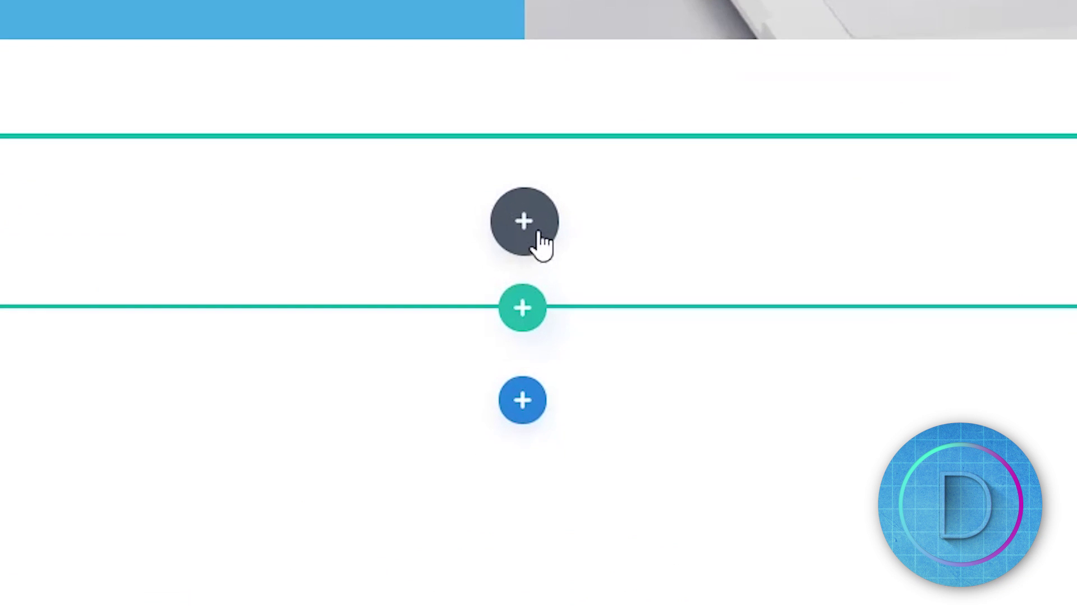
# Step: Bring up the Insert Module list and scroll through the available Divi modules
pyautogui.click(538, 226)
pyautogui.scroll(-3, 581, 398)
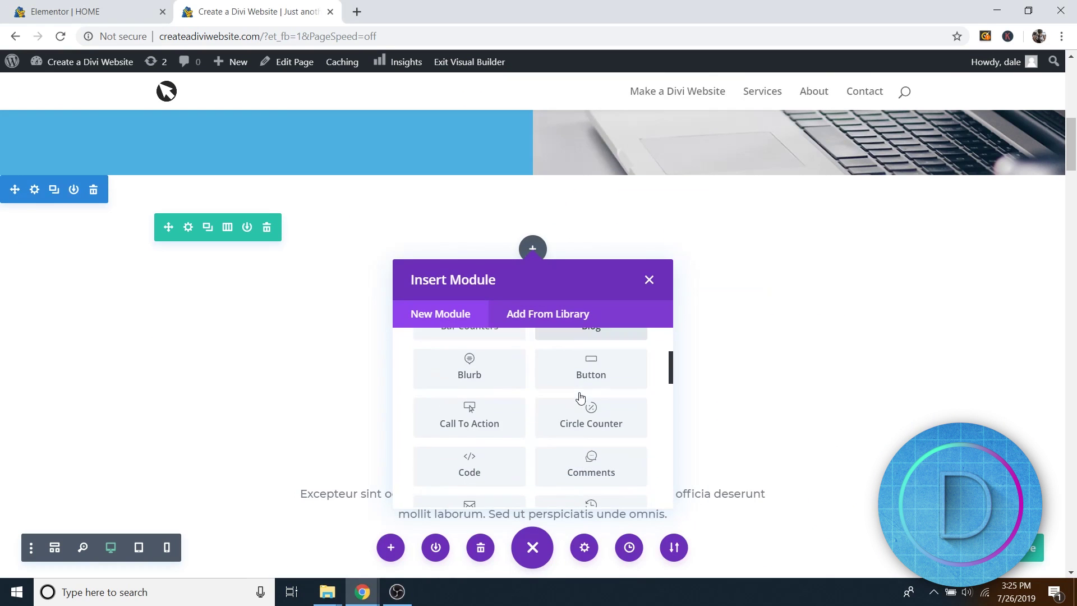
pyautogui.scroll(-3, 580, 398)
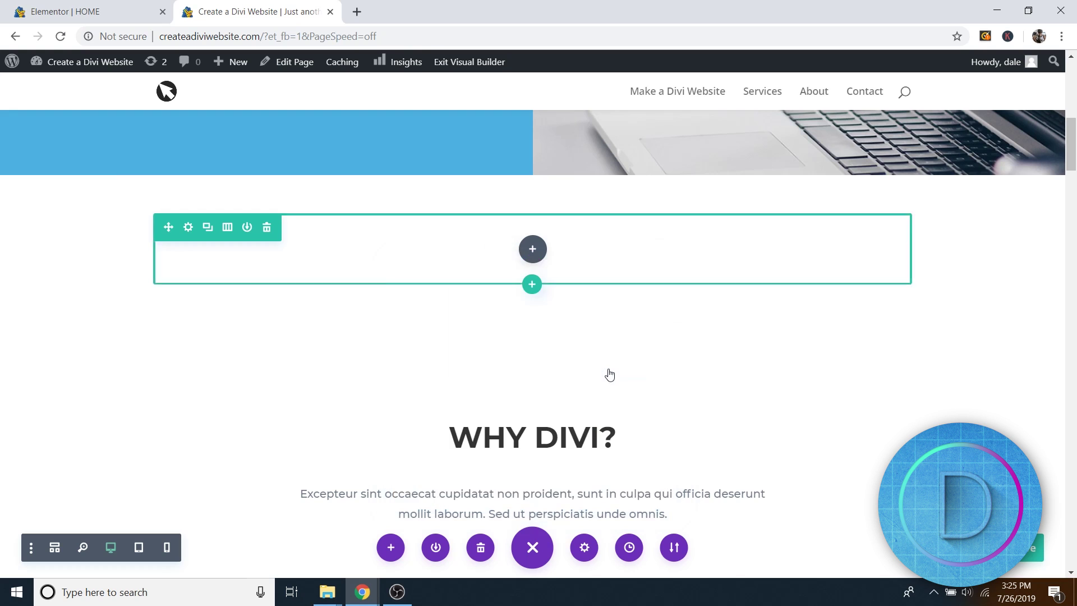
pyautogui.scroll(-6, 19, 288)
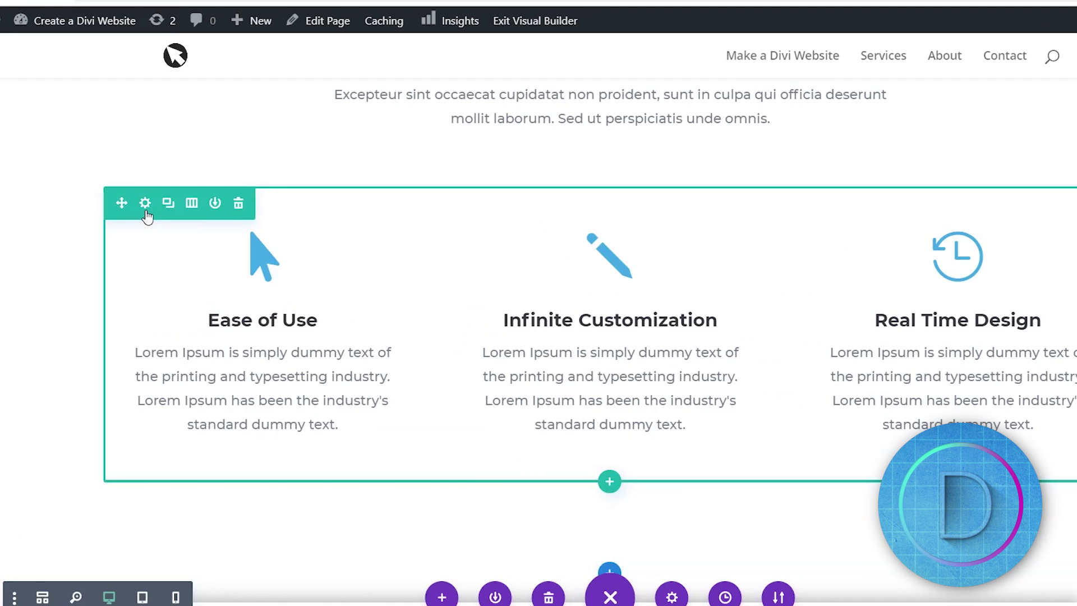
# Step: Inspect the Ease of Use blurb's Image & Icon design options, dock Countdown Timer settings left, and move Text below Button
pyautogui.moveTo(220, 257)
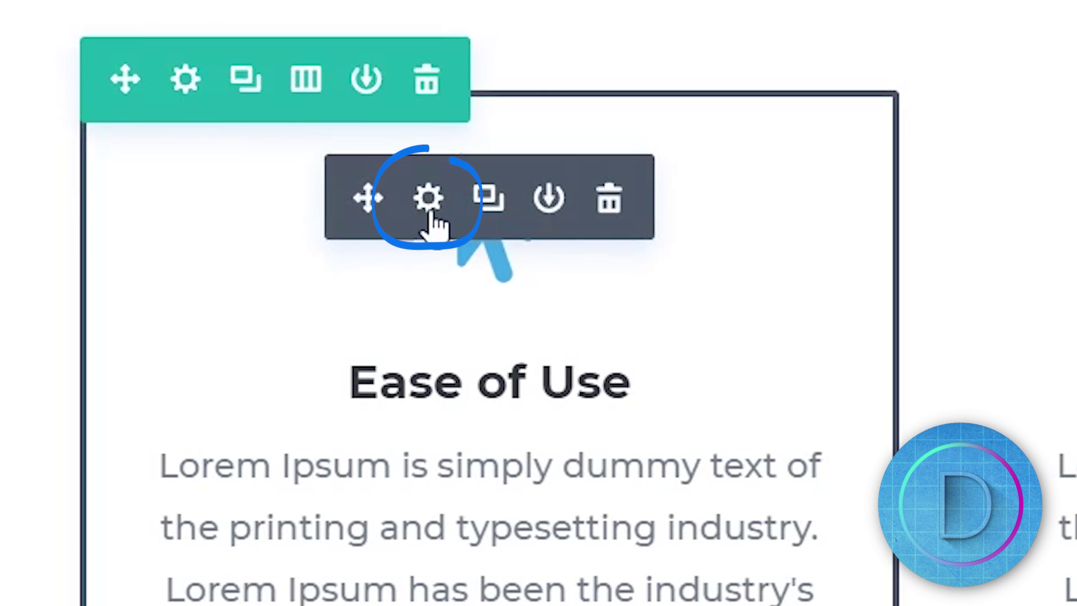
pyautogui.click(431, 216)
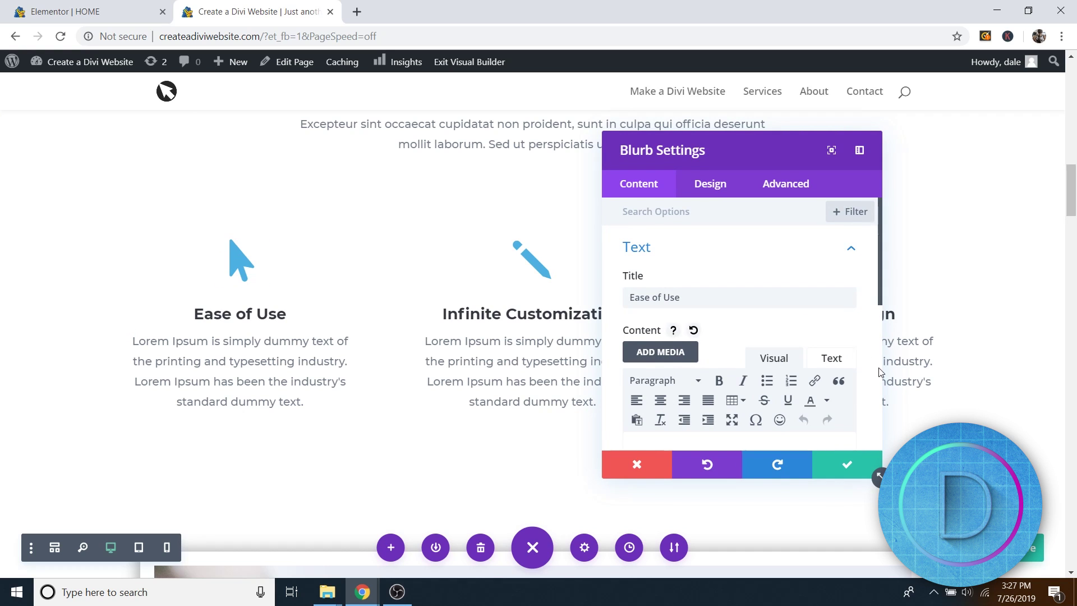
pyautogui.scroll(-3, 786, 337)
pyautogui.click(710, 184)
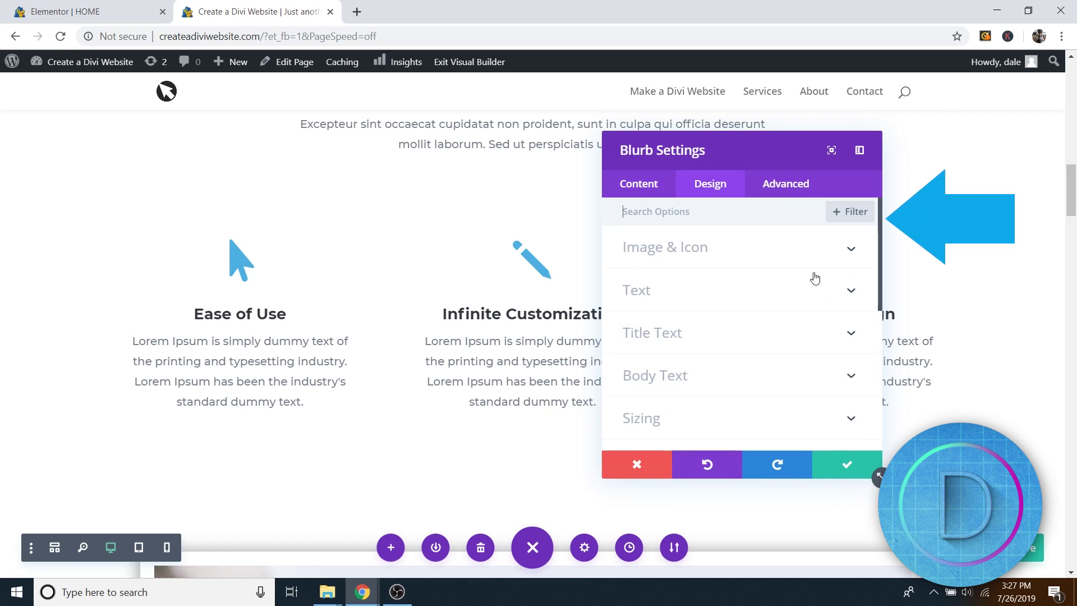
pyautogui.click(847, 250)
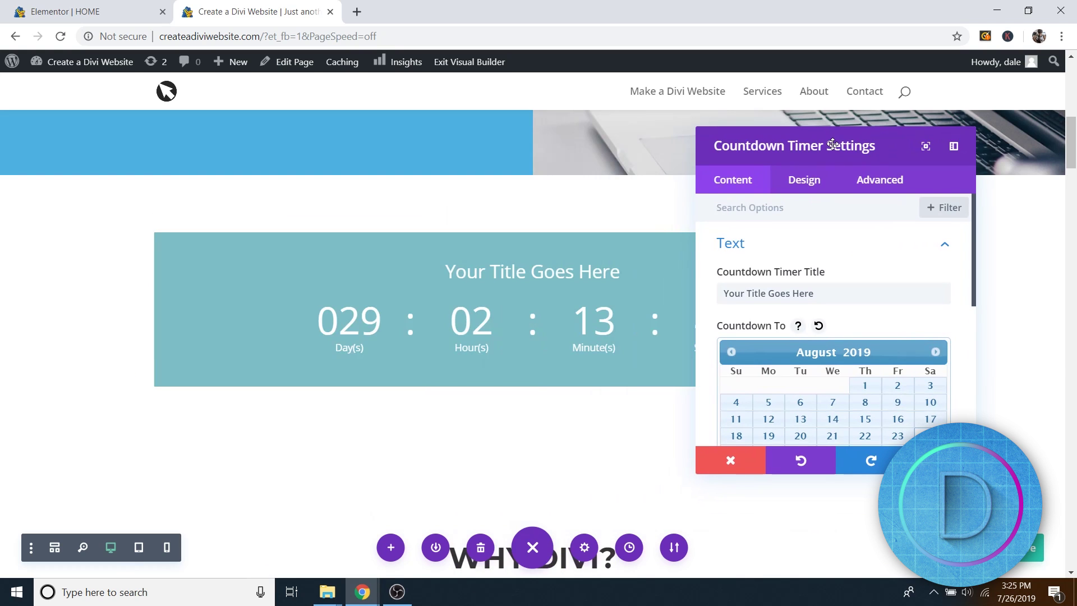
pyautogui.moveTo(867, 145); pyautogui.dragTo(8, 162)
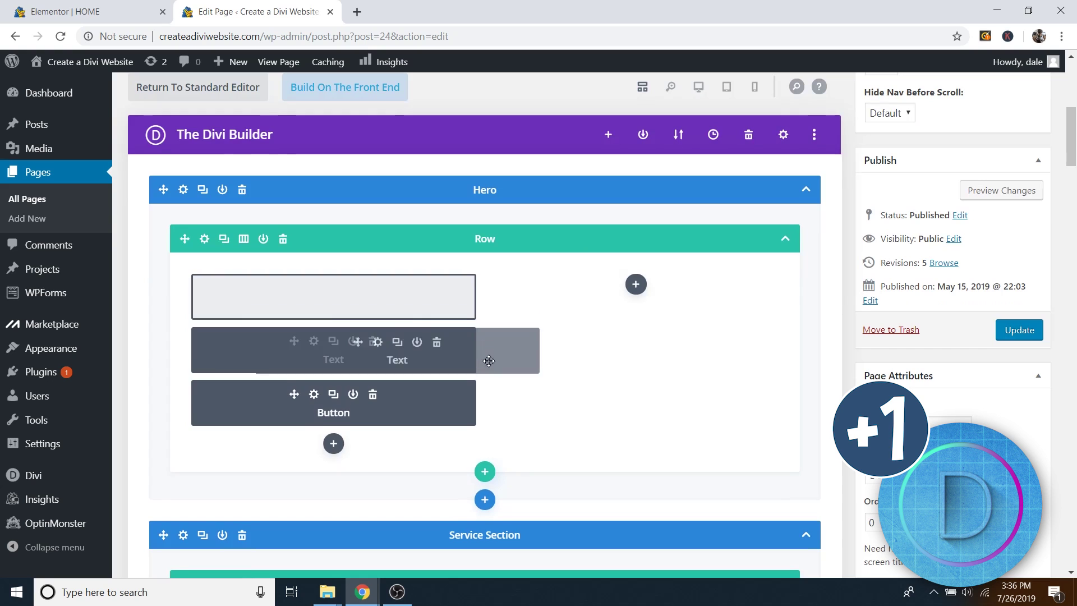
pyautogui.moveTo(479, 356); pyautogui.dragTo(422, 413)
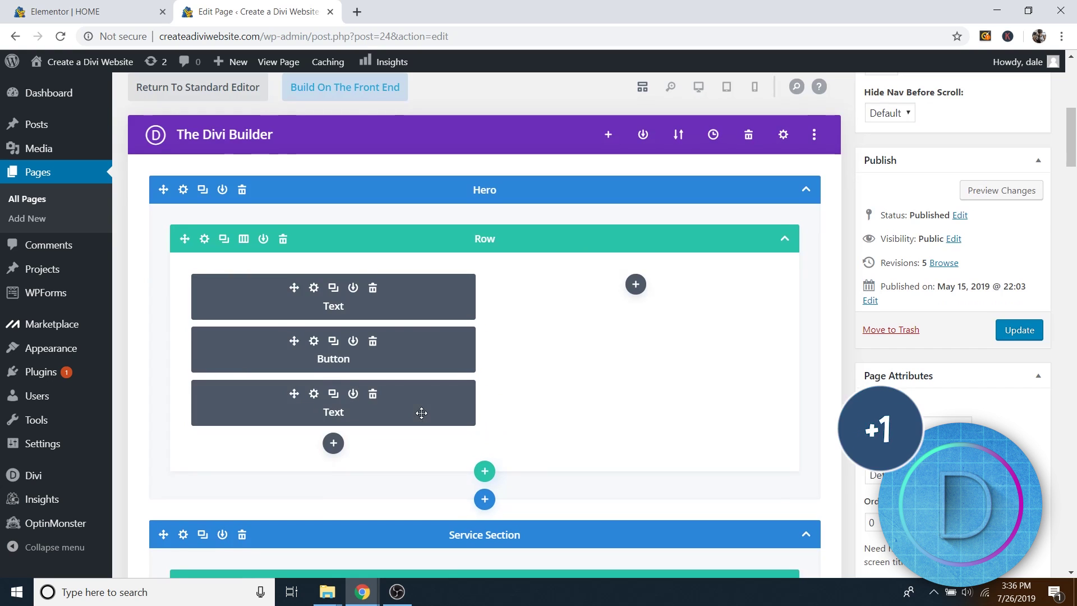
# Step: Insert a Button module into the Hero row's empty column
pyautogui.click(639, 288)
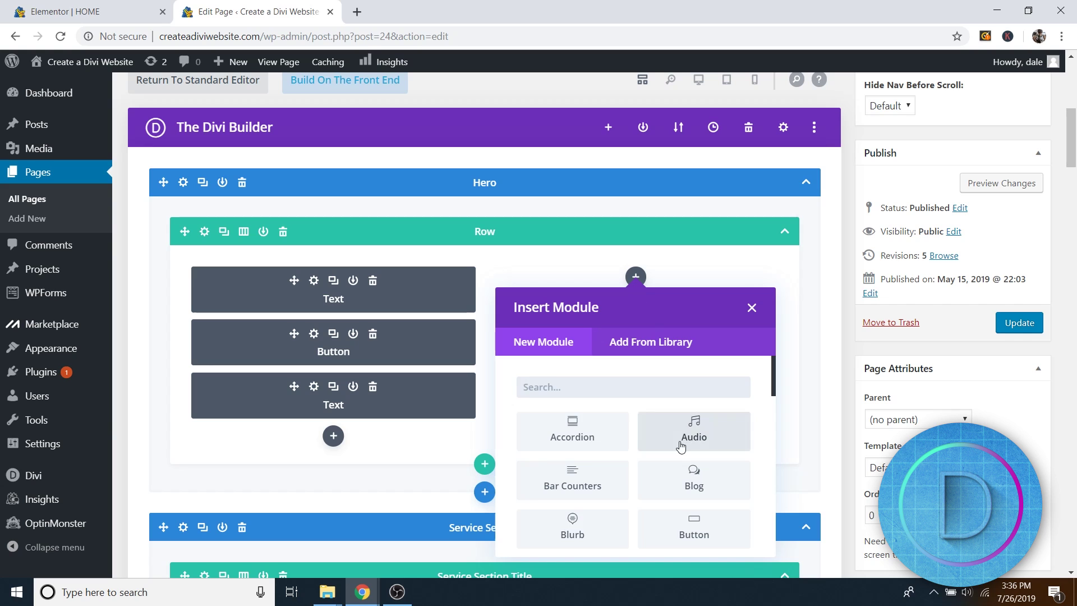
pyautogui.scroll(-3, 681, 446)
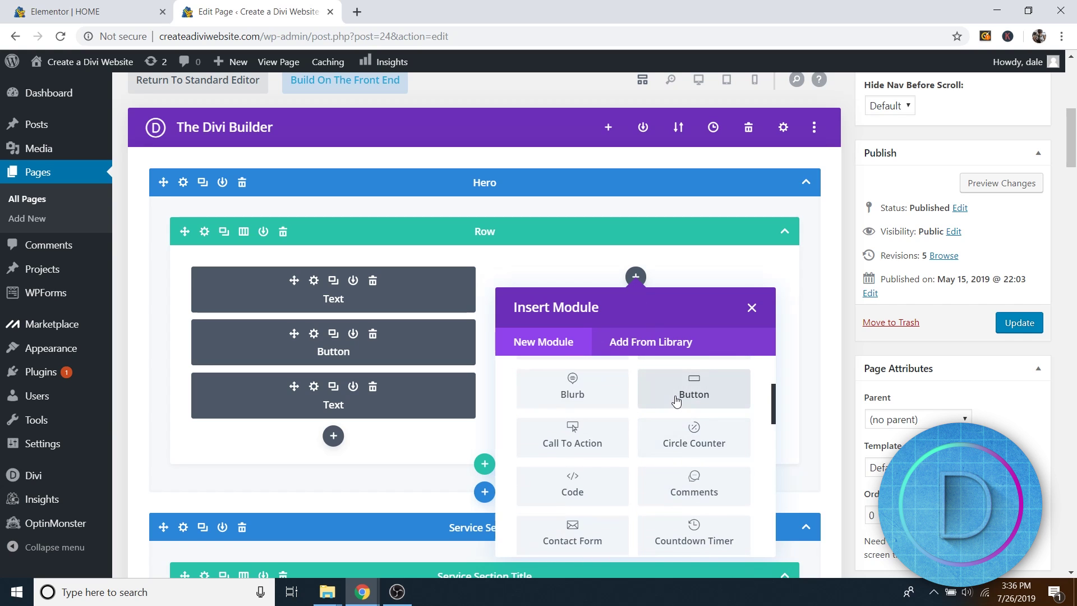
pyautogui.click(676, 400)
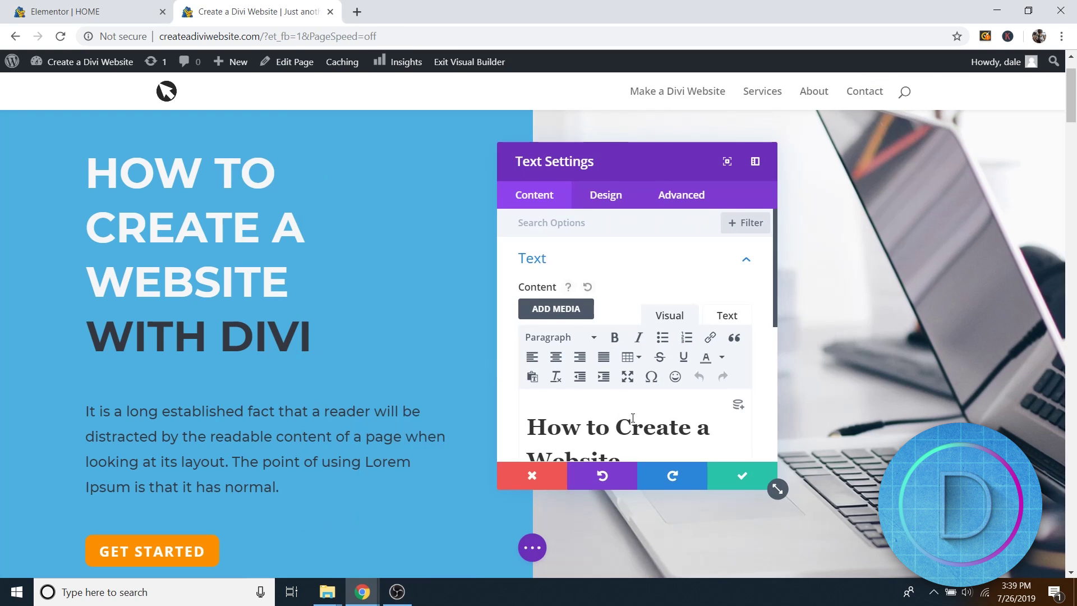
# Step: Set the 'How to Create a Website With Divi' heading's text format to Paragraph
pyautogui.scroll(-3, 632, 418)
pyautogui.moveTo(561, 296); pyautogui.dragTo(636, 359)
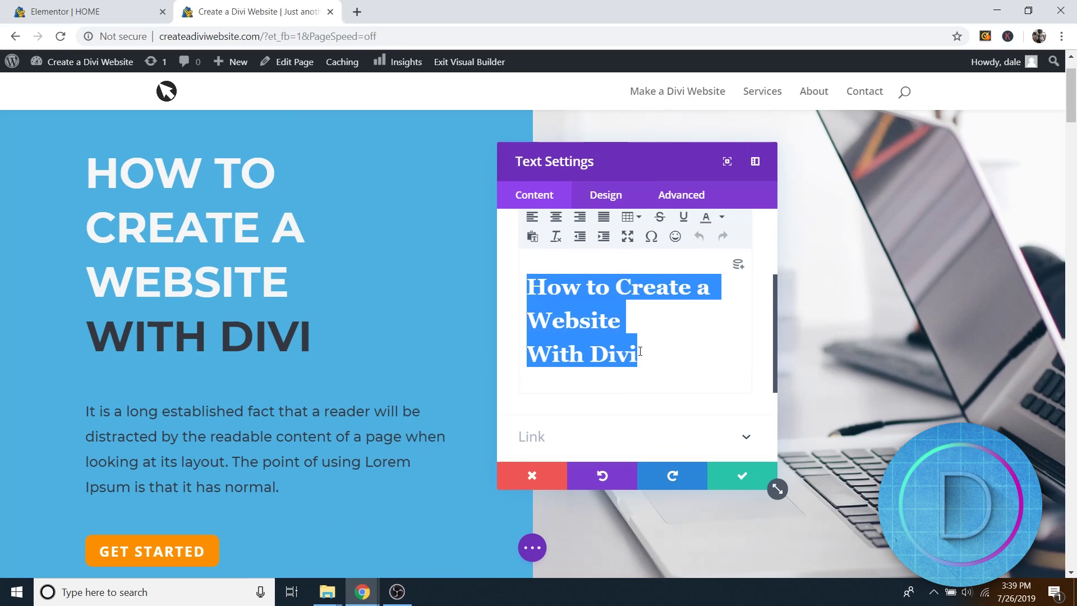
pyautogui.scroll(2, 646, 378)
pyautogui.click(580, 269)
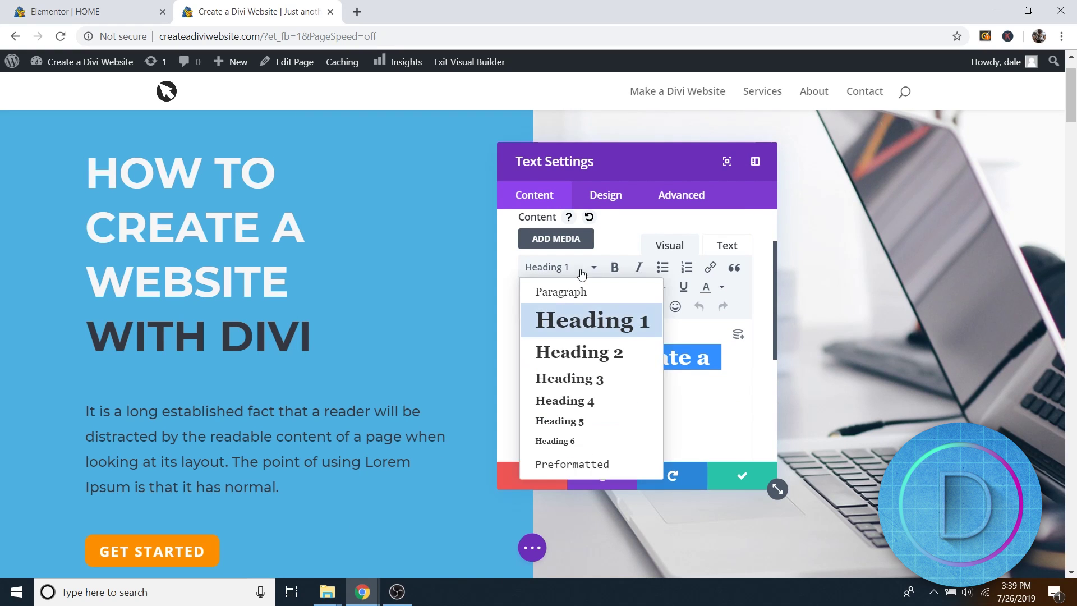
pyautogui.click(582, 296)
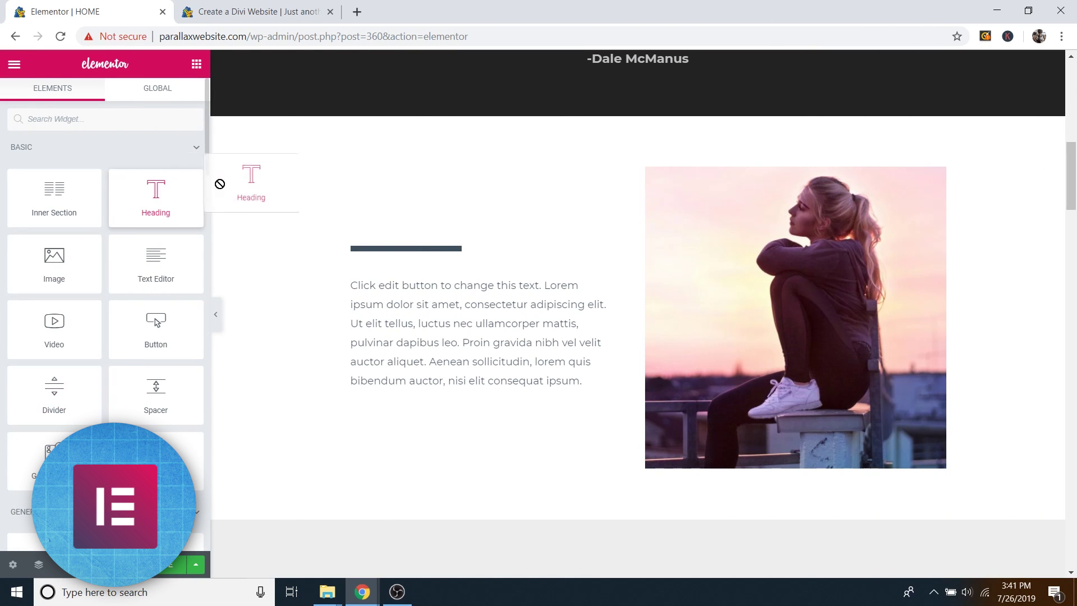
# Step: Drop a Heading widget above the paragraph beside the sunset photo and begin retitling it 'About'
pyautogui.moveTo(375, 222); pyautogui.dragTo(403, 237)
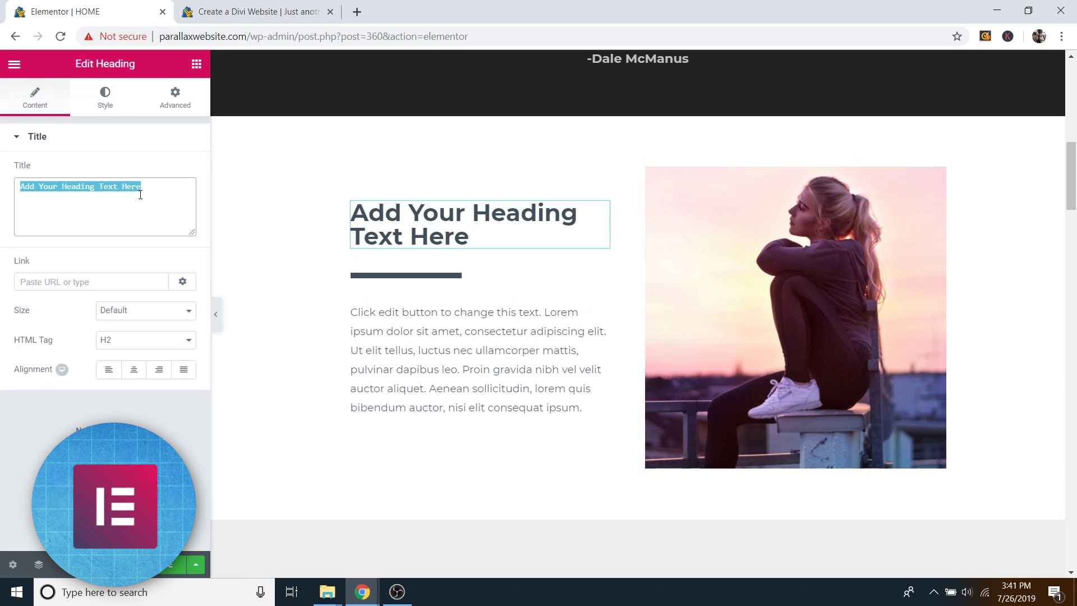
pyautogui.write('About Me')
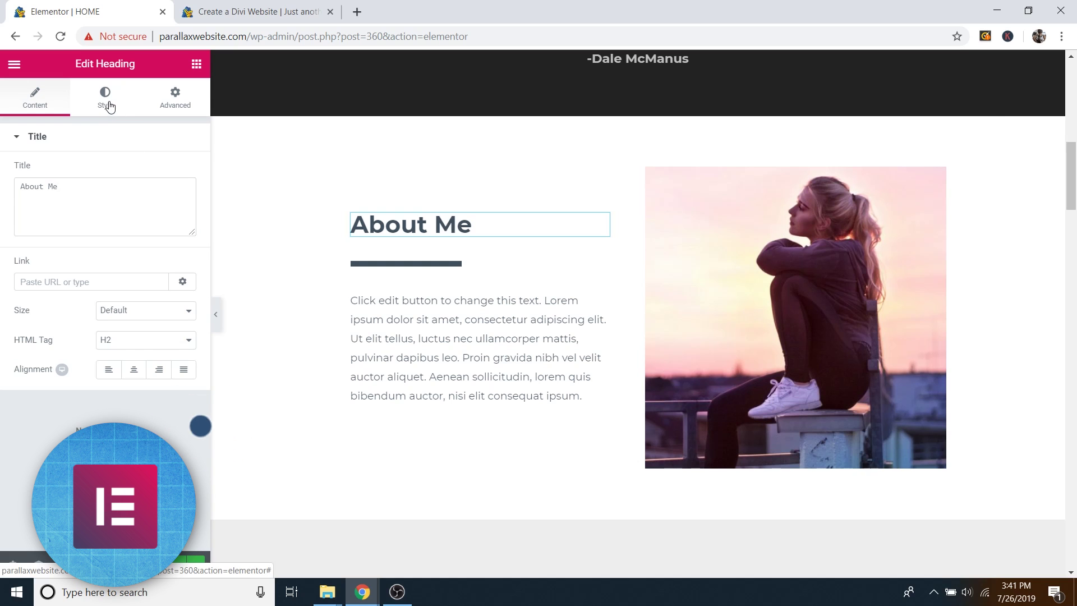
pyautogui.click(106, 100)
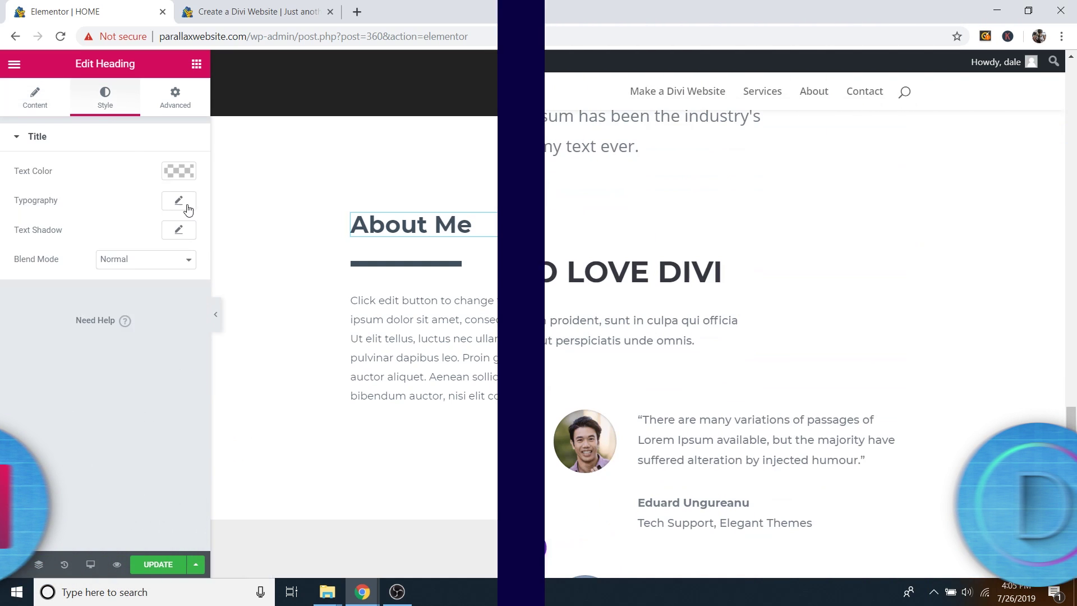
pyautogui.click(183, 202)
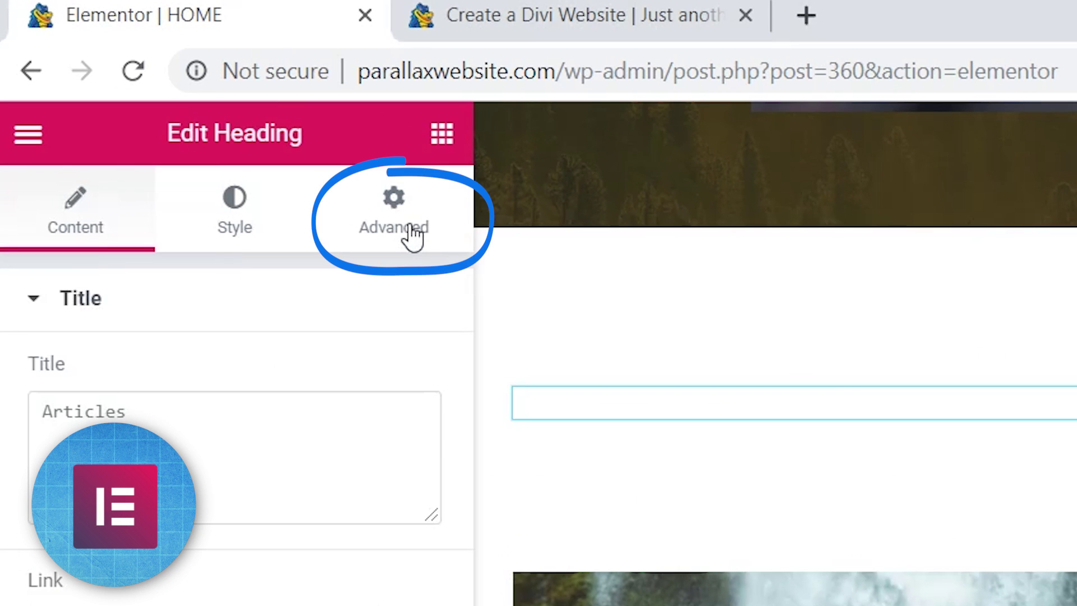
# Step: Increase the heading's padding in its Advanced settings
pyautogui.click(412, 236)
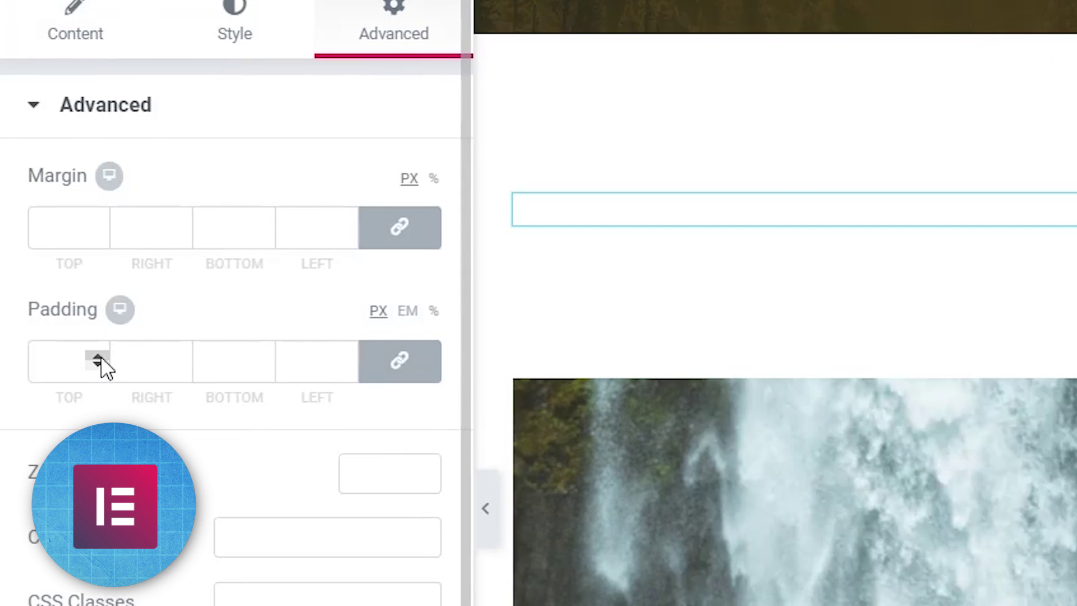
pyautogui.click(99, 357)
pyautogui.moveTo(99, 357); pyautogui.dragTo(98, 357)
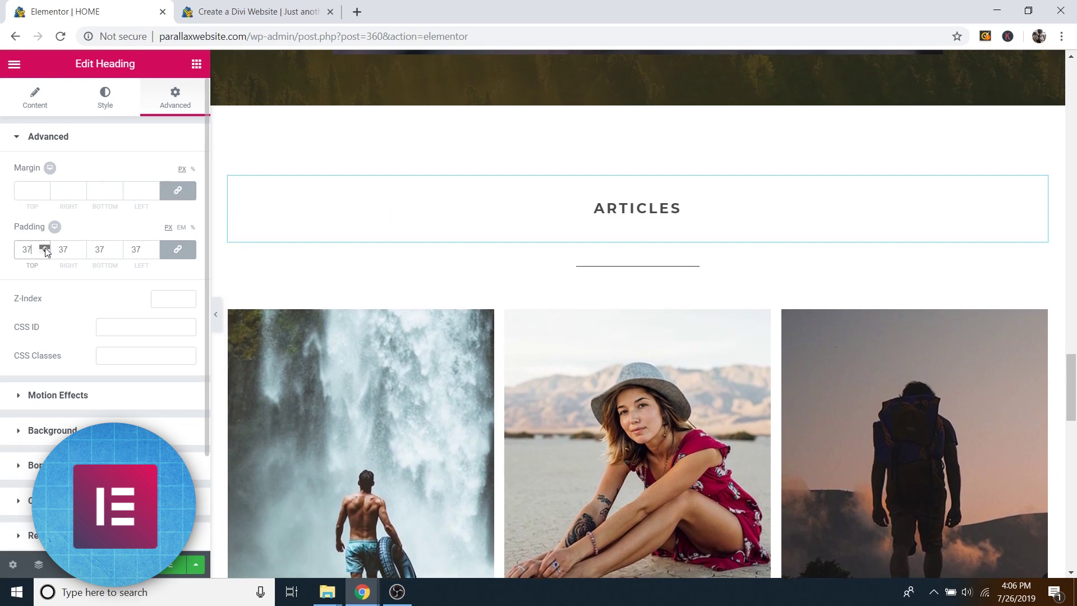
pyautogui.moveTo(46, 252); pyautogui.dragTo(46, 252)
# Step: Add a Spacer beneath the ARTICLES heading and enlarge its space
pyautogui.click(196, 63)
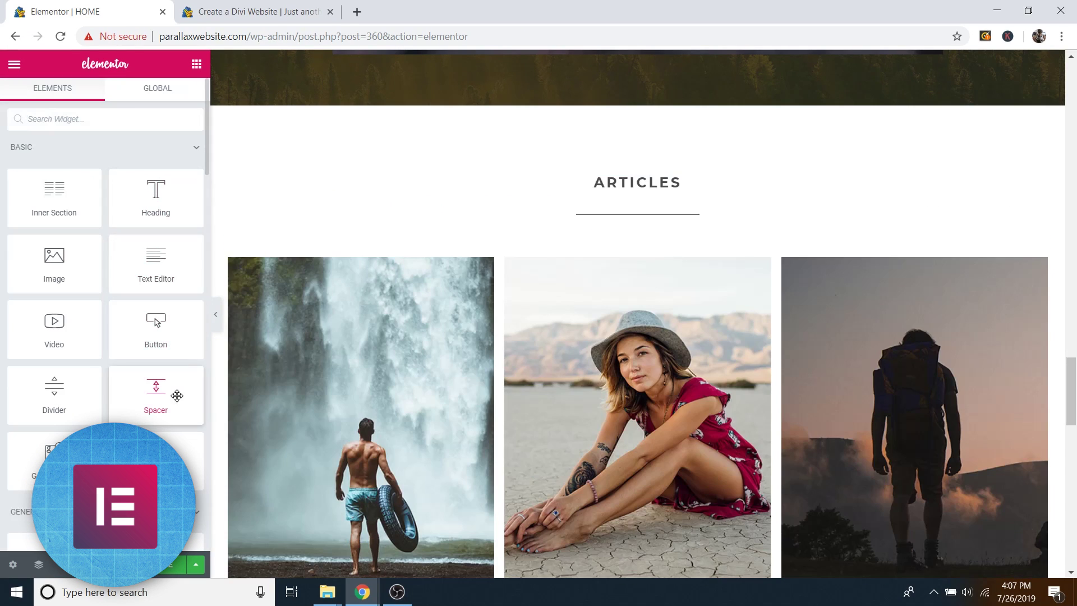
pyautogui.moveTo(177, 397); pyautogui.dragTo(645, 204)
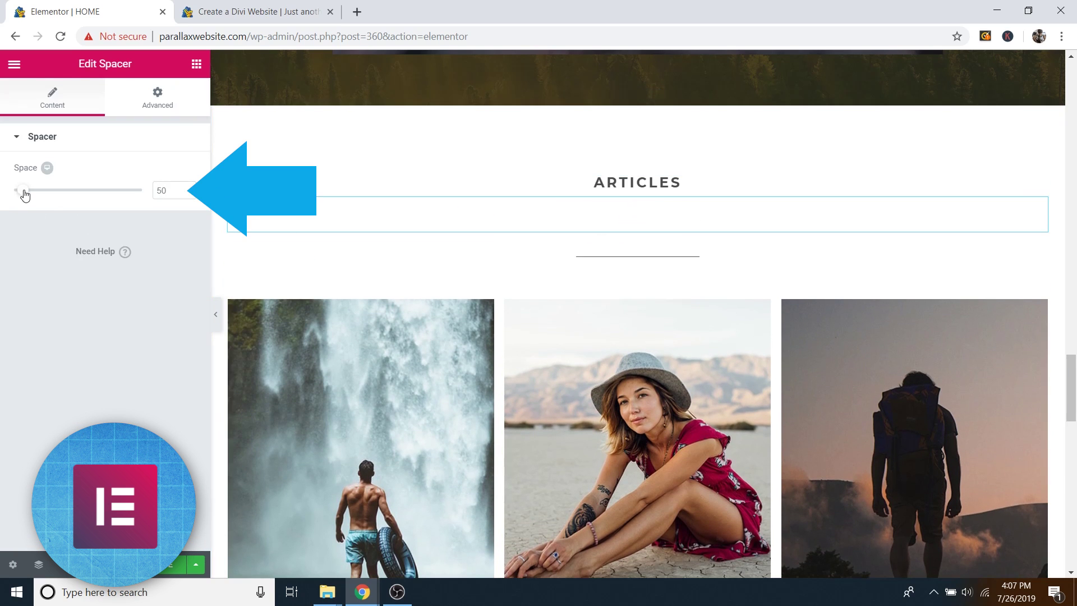
pyautogui.moveTo(24, 195); pyautogui.dragTo(79, 199)
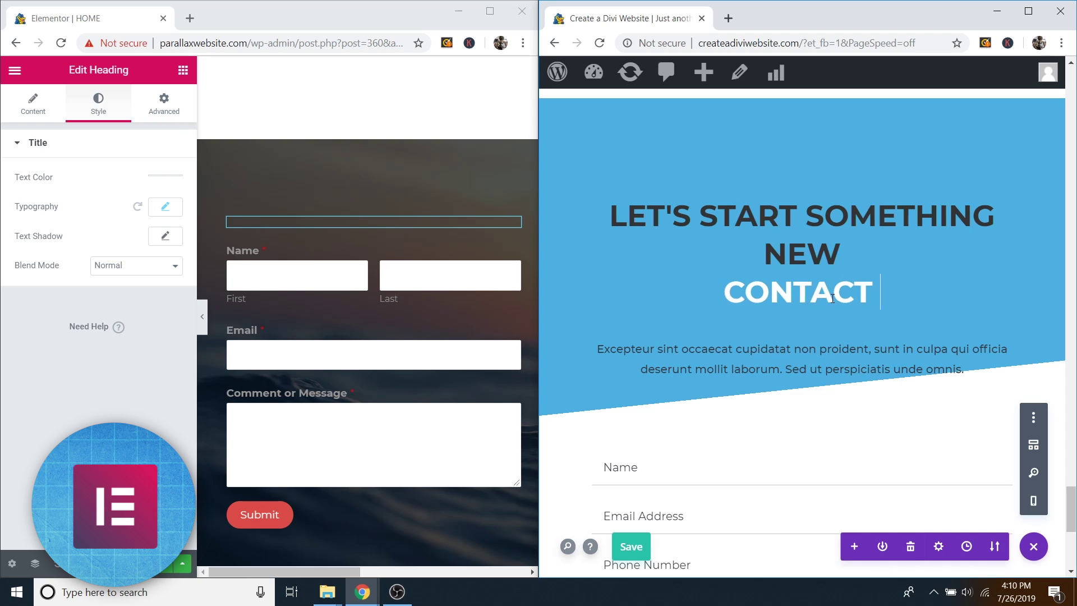
# Step: Add '!' to the Divi heading and type 'CONTACT ME' into the empty Elementor form heading
pyautogui.write('!')
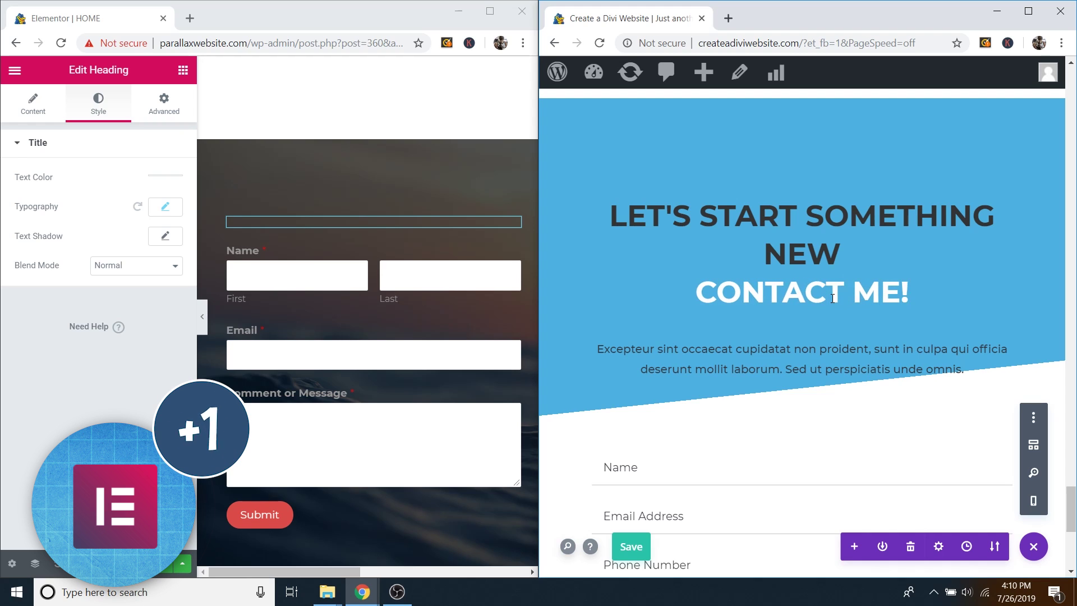
pyautogui.click(378, 220)
pyautogui.write('CON')
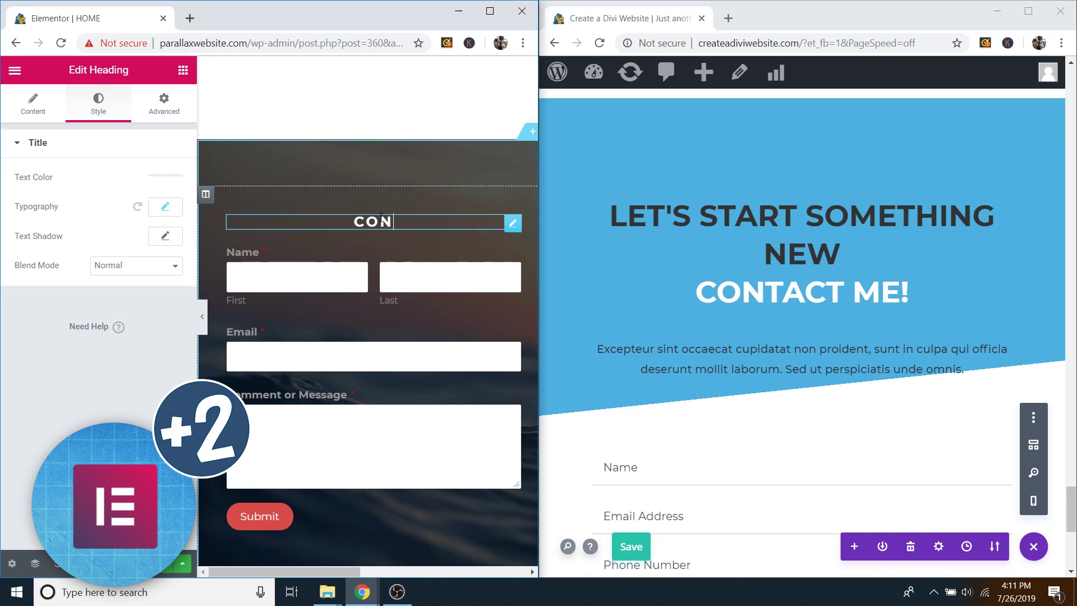
pyautogui.write('TACT ME')
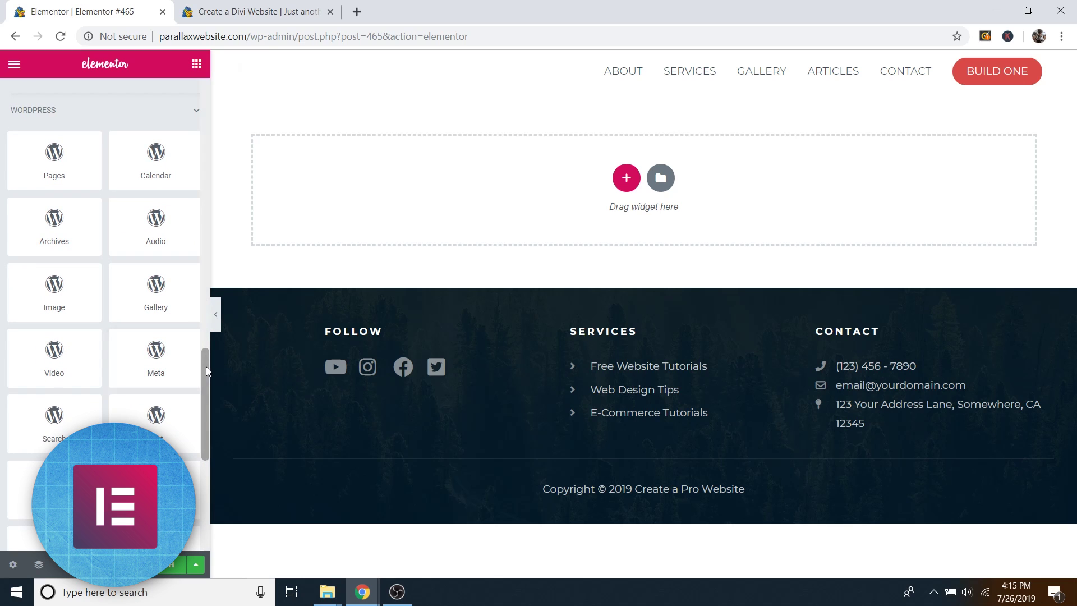
# Step: From Essential Addons, drop an EA Pricing Table into column one and an EA Filterable Gallery onto the page
pyautogui.moveTo(207, 366); pyautogui.dragTo(213, 318)
pyautogui.click(141, 308)
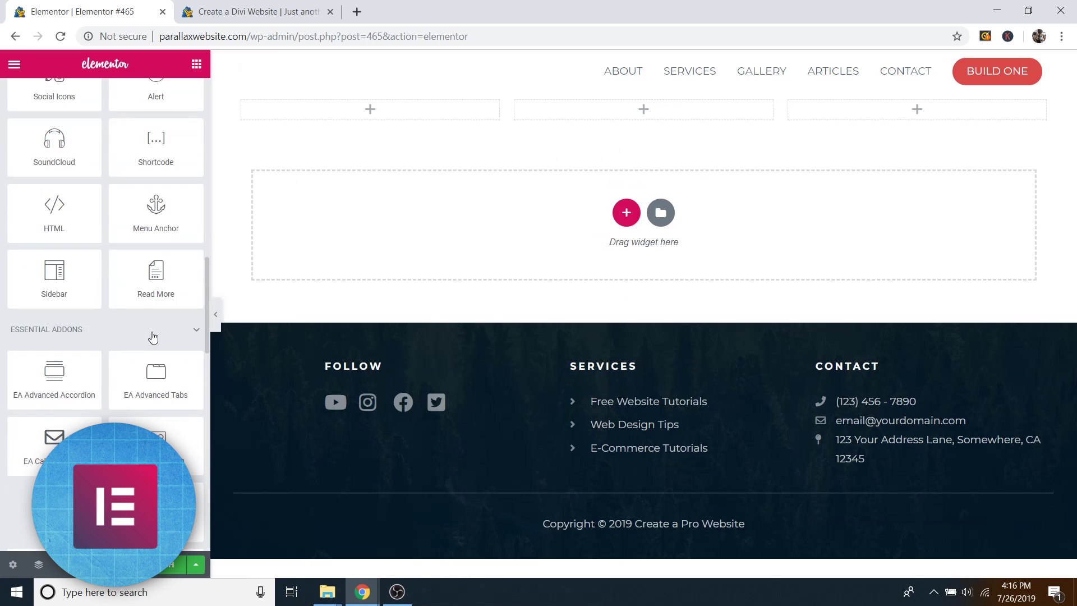
pyautogui.scroll(-10, 153, 332)
pyautogui.scroll(-5, 152, 331)
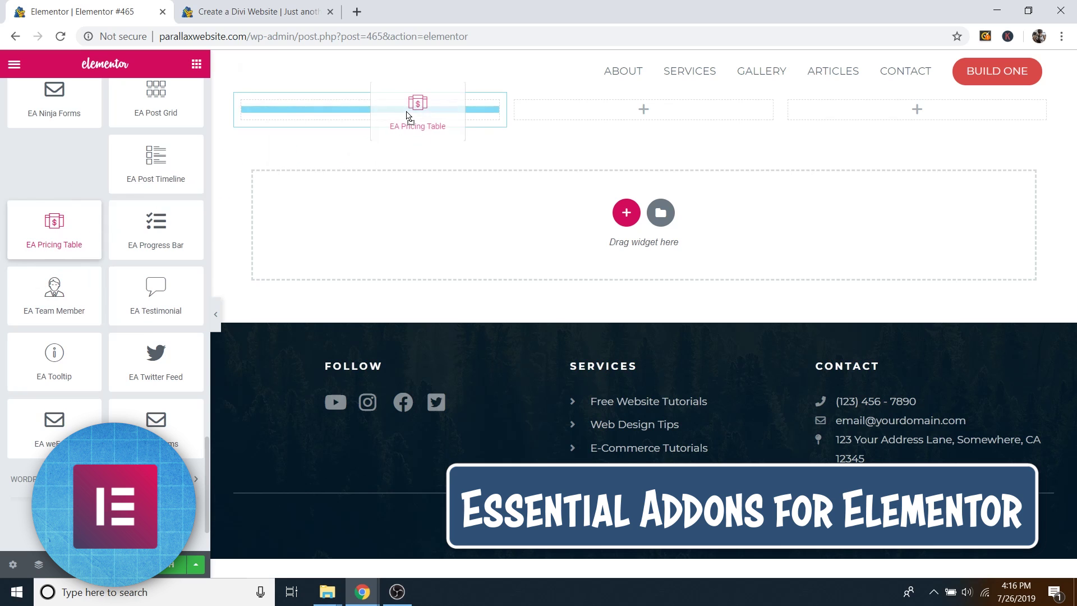
pyautogui.moveTo(408, 115); pyautogui.dragTo(407, 116)
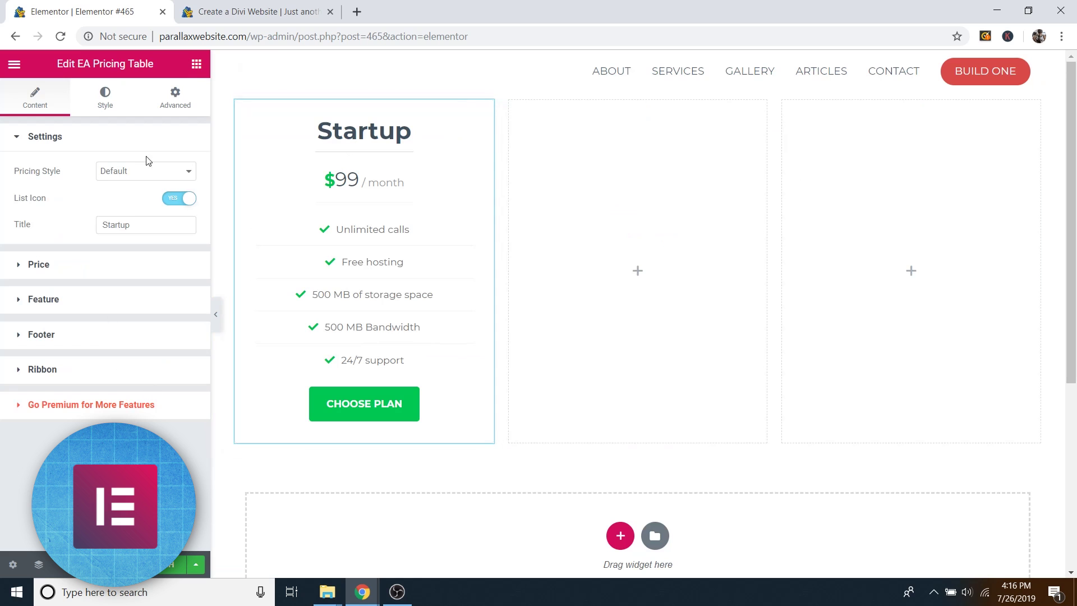
pyautogui.click(193, 68)
pyautogui.moveTo(154, 308); pyautogui.dragTo(652, 120)
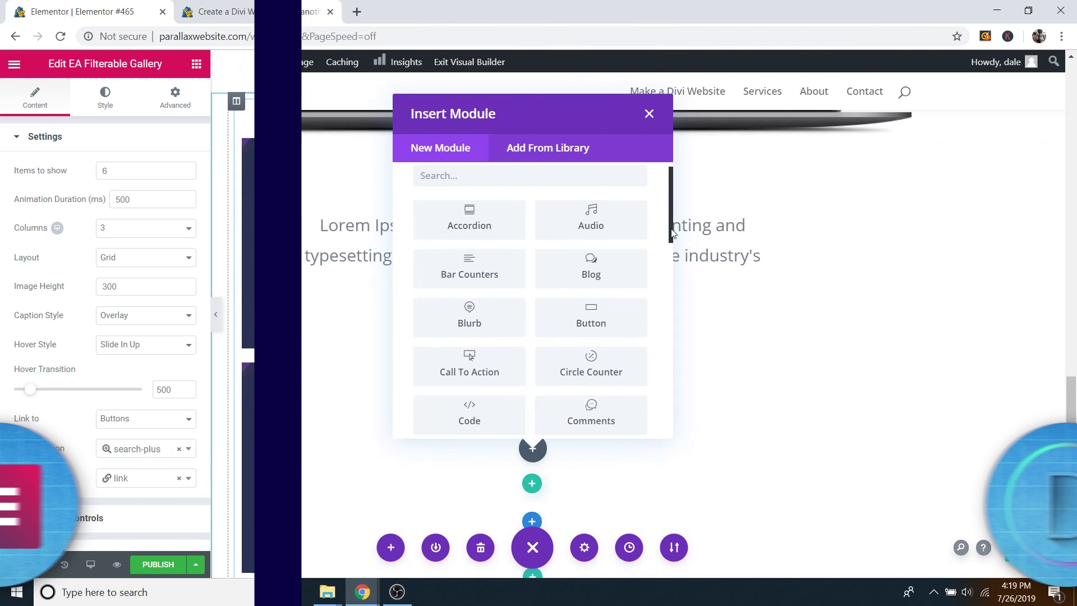
# Step: Add a Pricing Tables module below the Lorem Ipsum text from the Insert Module list
pyautogui.scroll(-3, 674, 272)
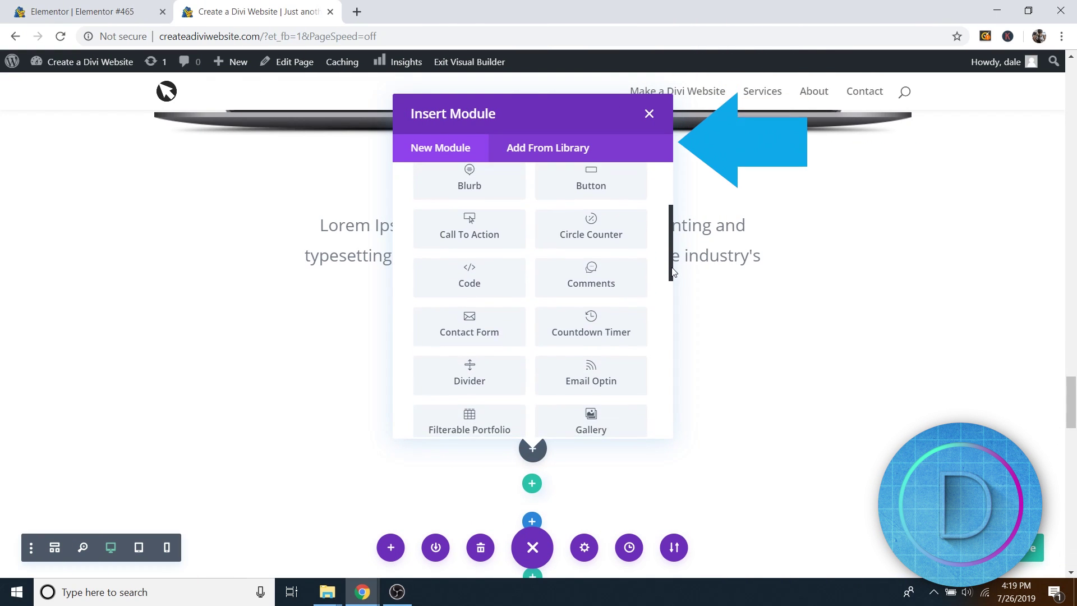
pyautogui.moveTo(673, 272); pyautogui.dragTo(679, 431)
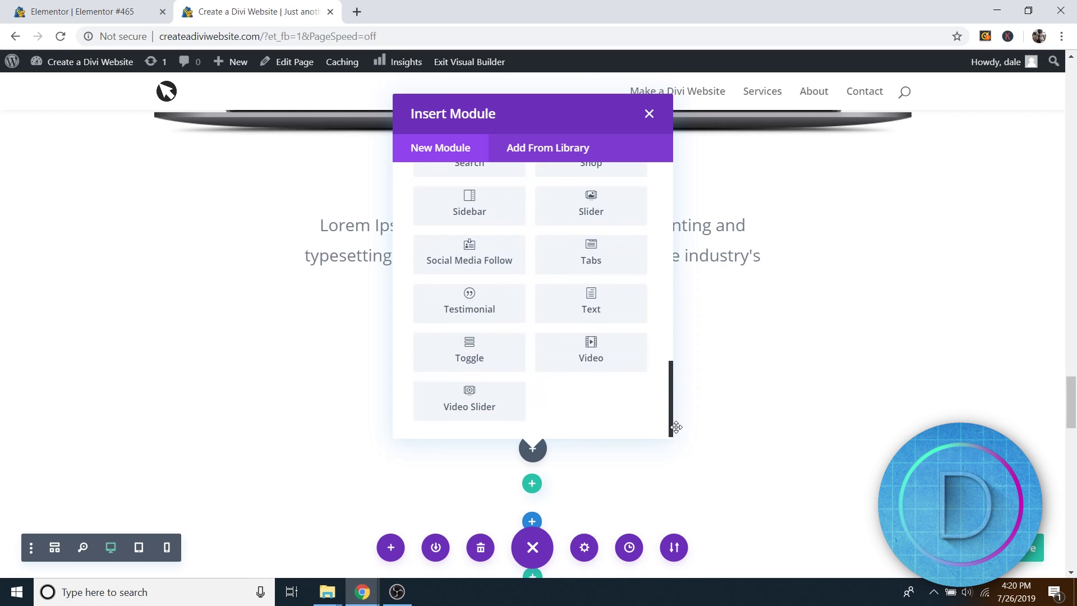
pyautogui.scroll(3, 660, 423)
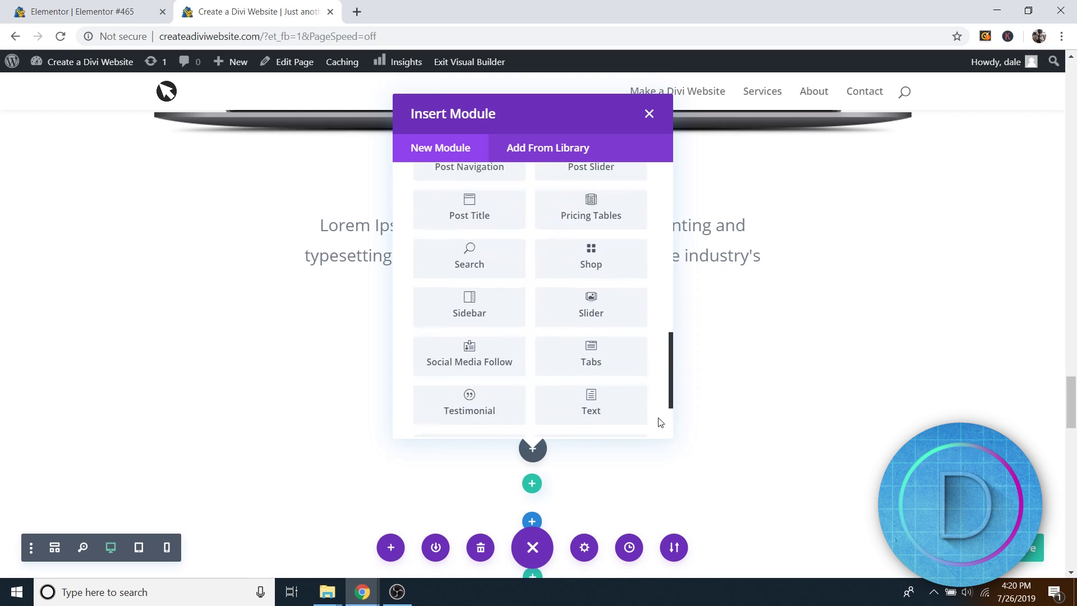
pyautogui.click(610, 256)
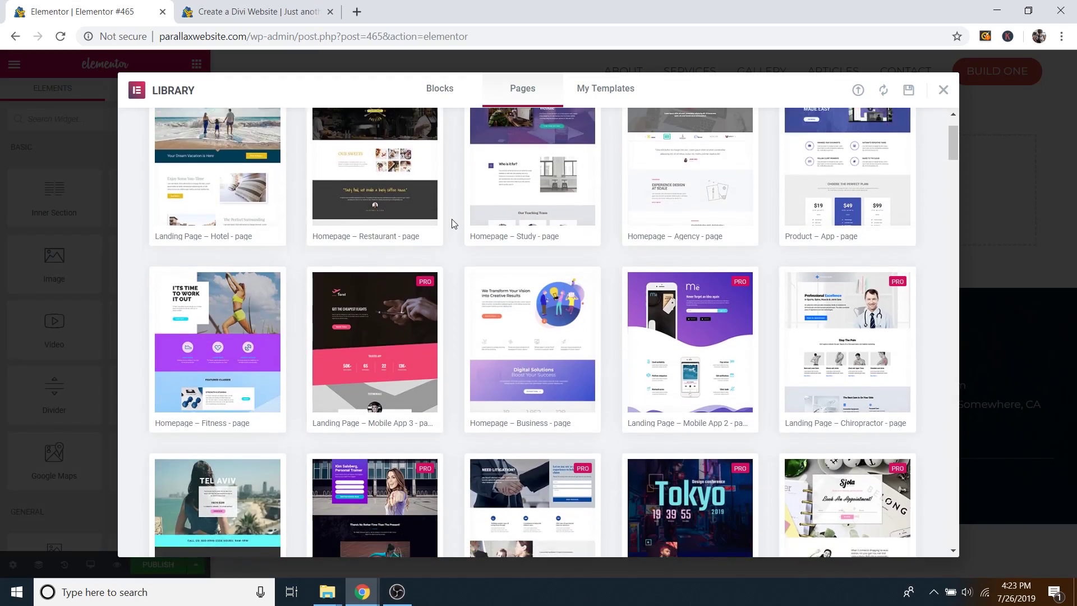
# Step: Scroll through the library's full-page templates such as 'Landing Page – Hotel' and 'Homepage – Restaurant'
pyautogui.scroll(-5, 454, 224)
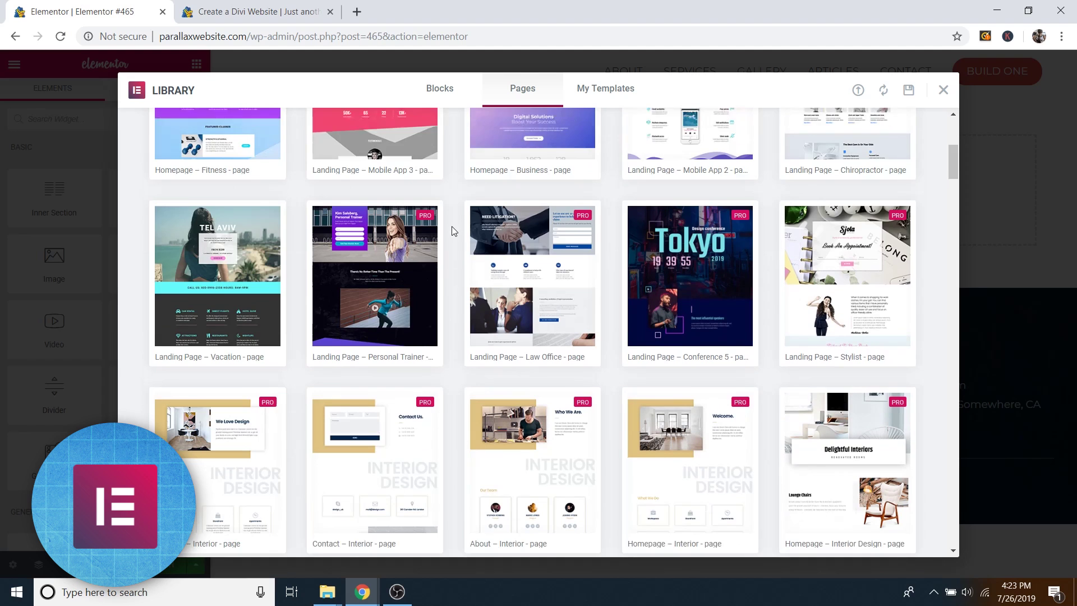
pyautogui.scroll(-5, 452, 232)
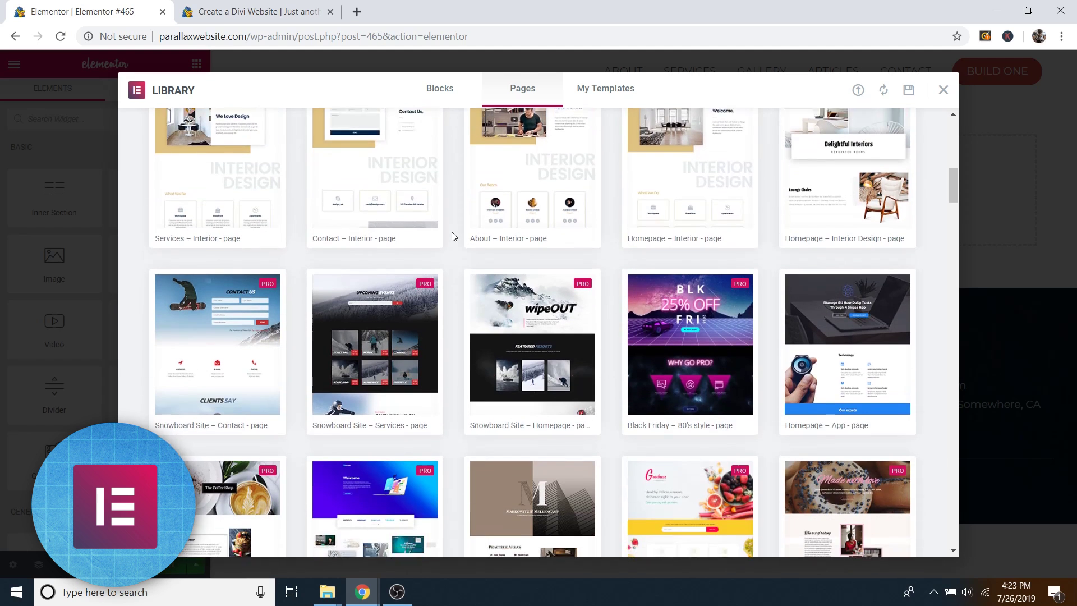
pyautogui.scroll(-8, 453, 235)
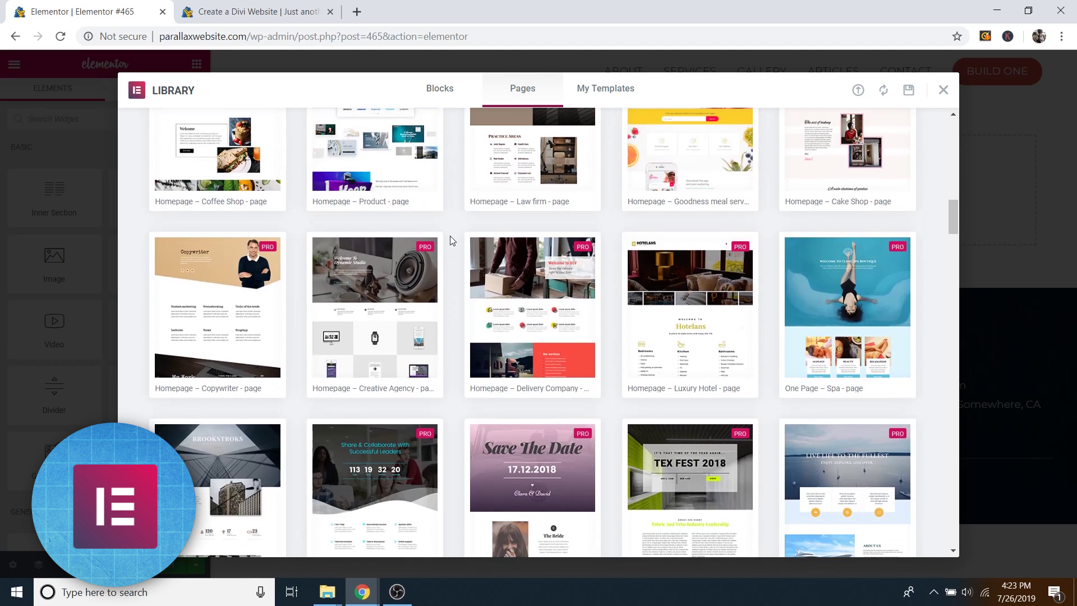
pyautogui.scroll(-8, 450, 241)
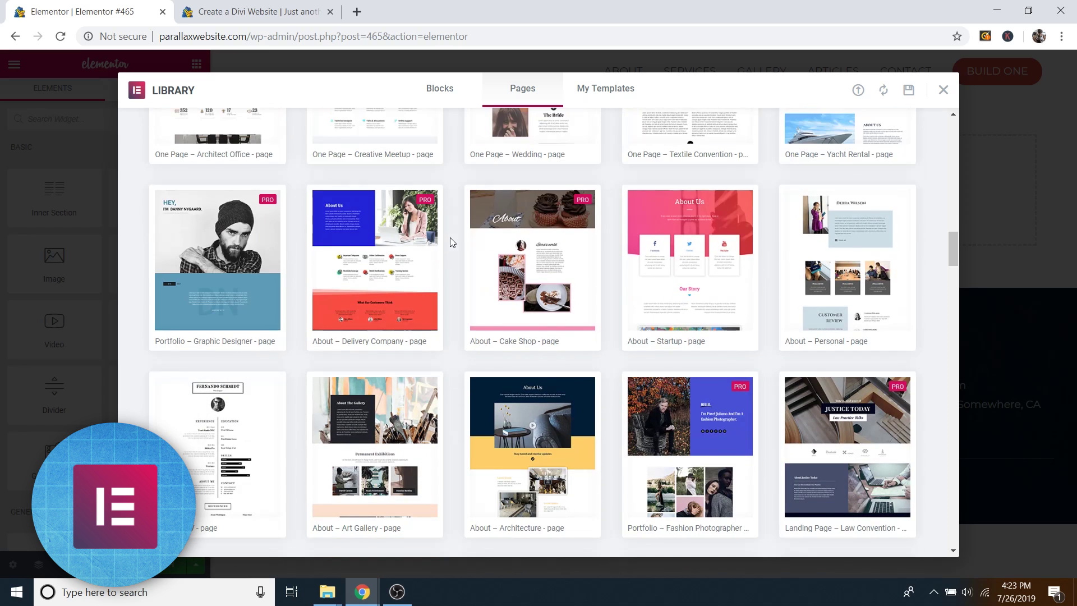
pyautogui.scroll(-8, 450, 243)
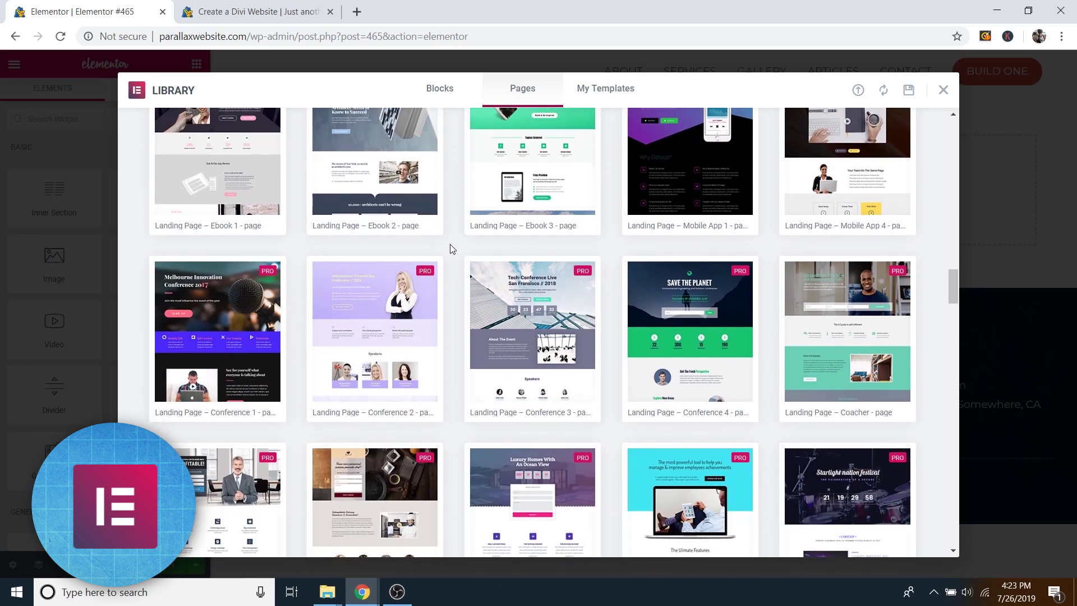
pyautogui.scroll(-8, 449, 248)
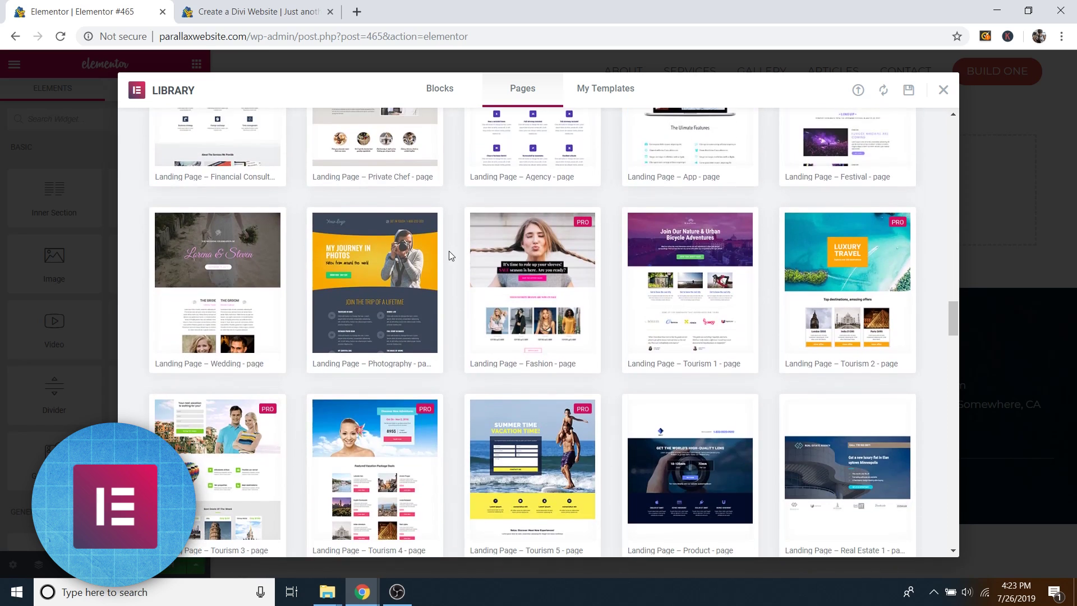
pyautogui.scroll(-3, 448, 252)
pyautogui.scroll(-4, 447, 254)
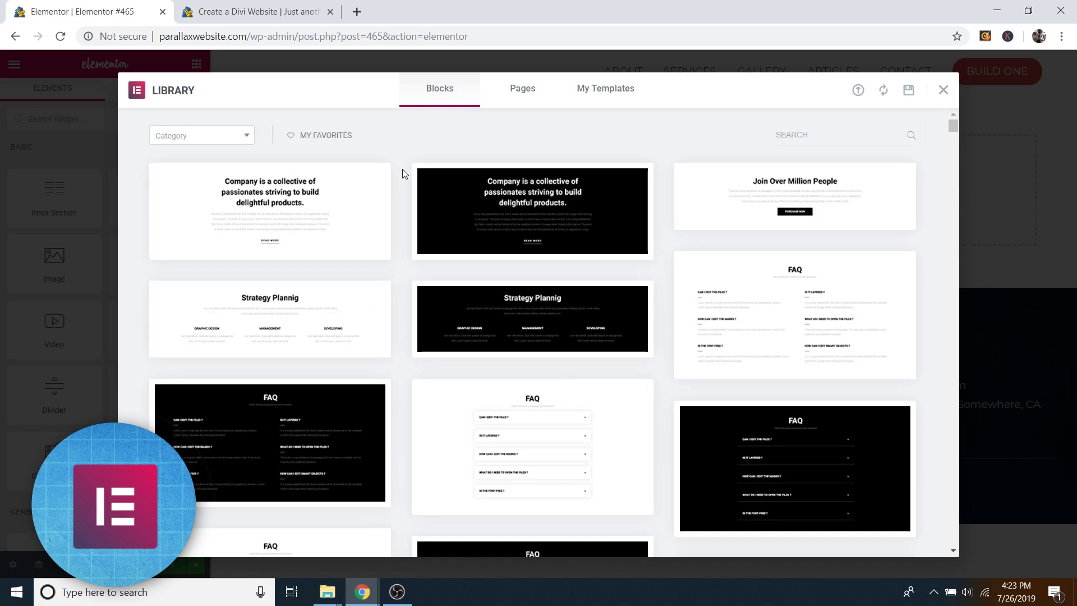
# Step: Scroll through the single block preview
pyautogui.scroll(-4, 402, 169)
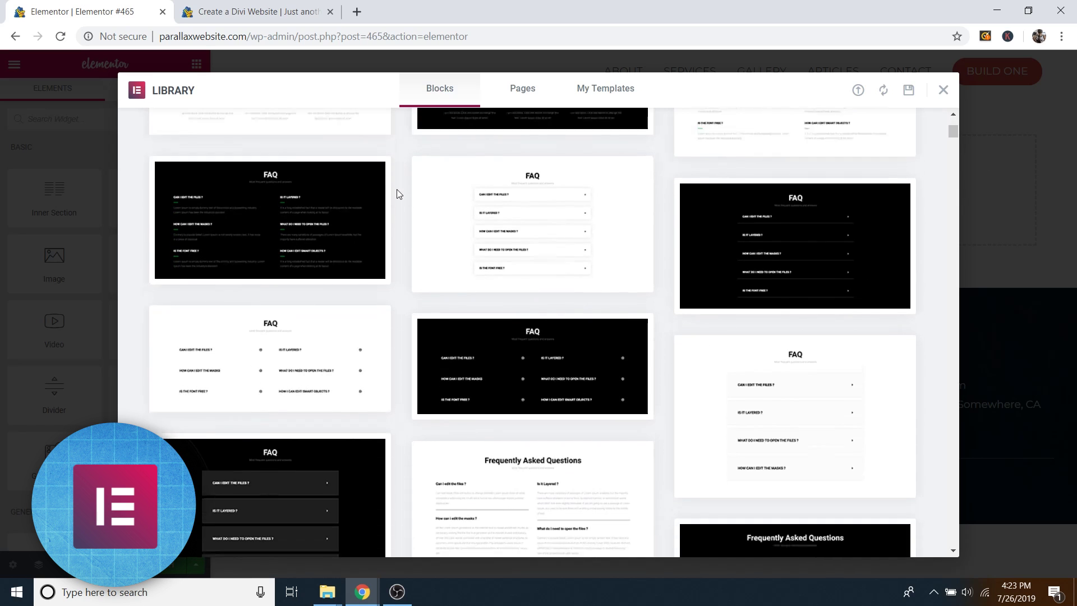
pyautogui.scroll(-3, 398, 195)
pyautogui.scroll(-5, 396, 194)
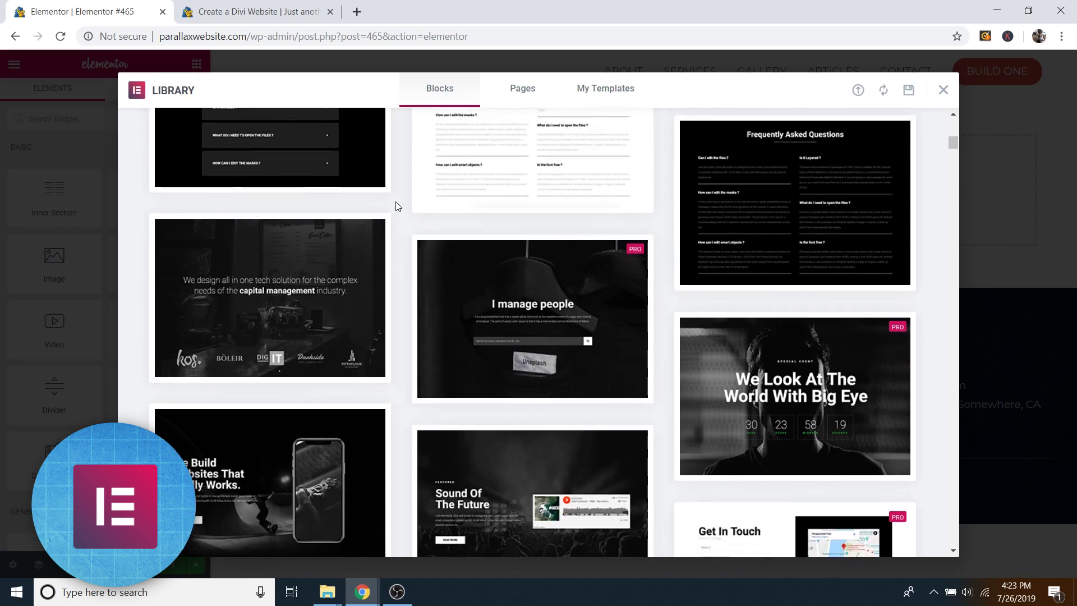
pyautogui.scroll(-6, 396, 205)
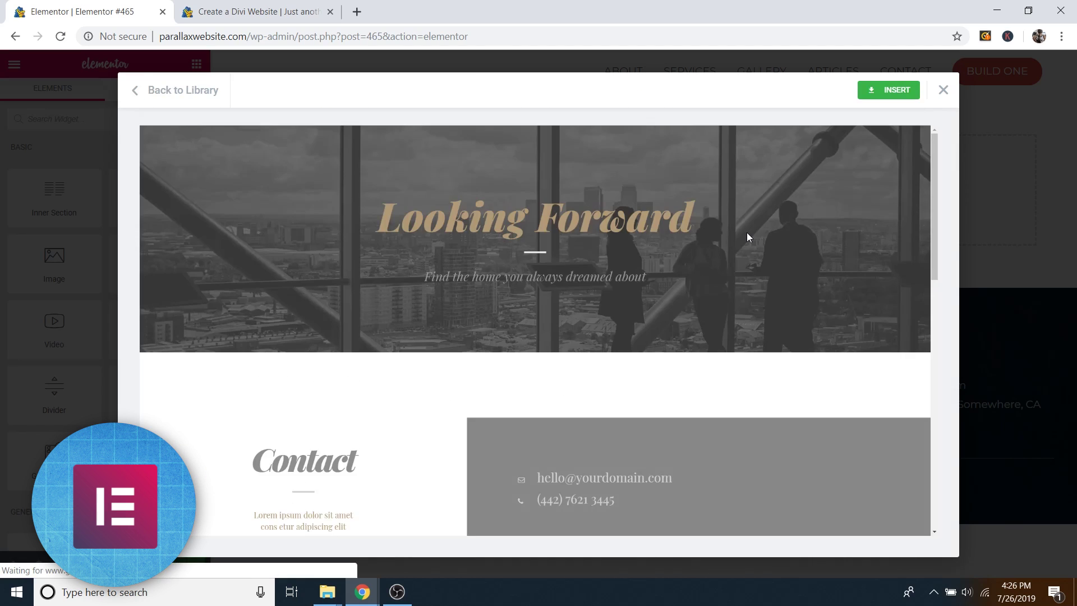
pyautogui.scroll(-3, 746, 241)
pyautogui.scroll(-2, 745, 249)
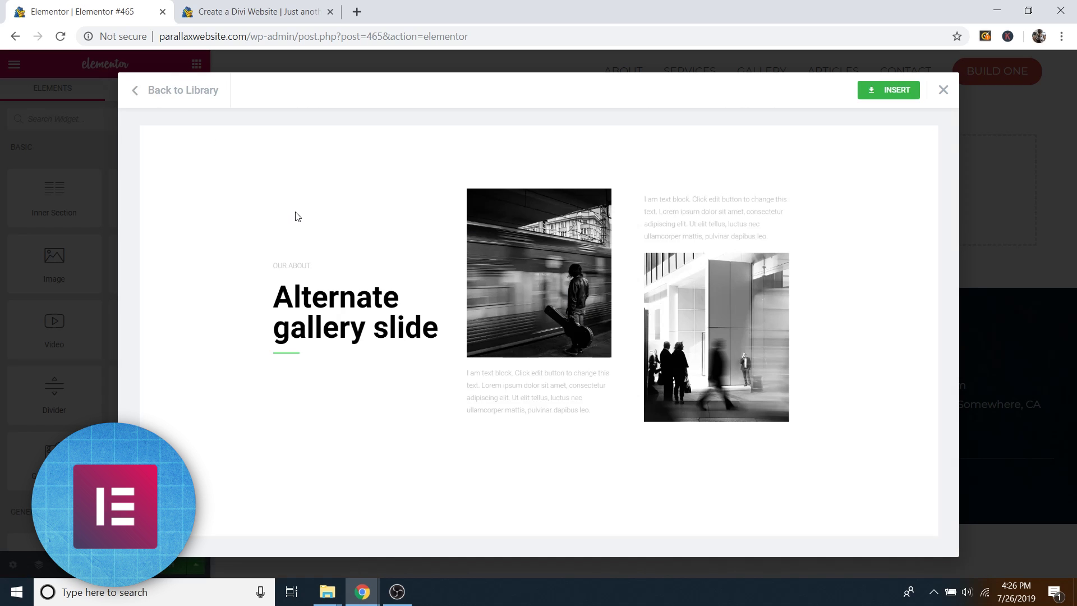
# Step: Return to the library and scroll through the Blocks grid of ready-made sections
pyautogui.click(185, 90)
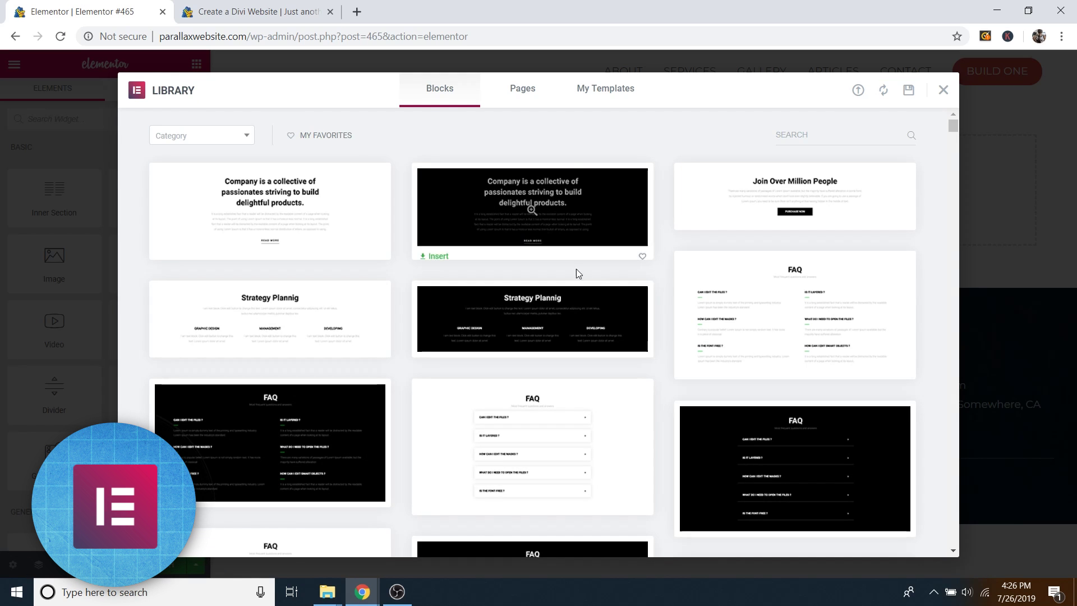
pyautogui.scroll(-15, 649, 317)
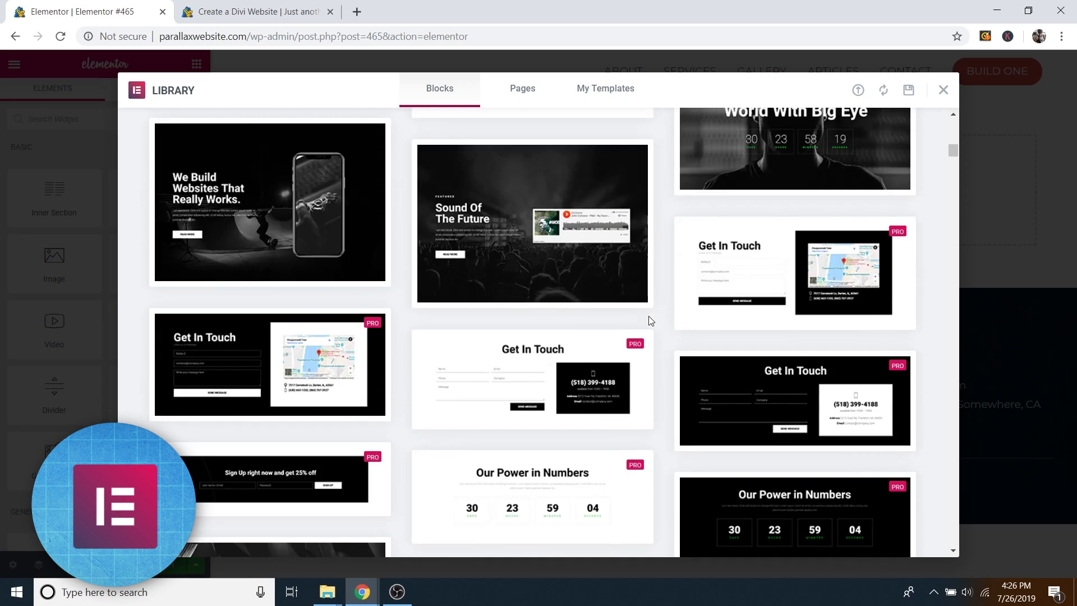
pyautogui.scroll(-6, 648, 321)
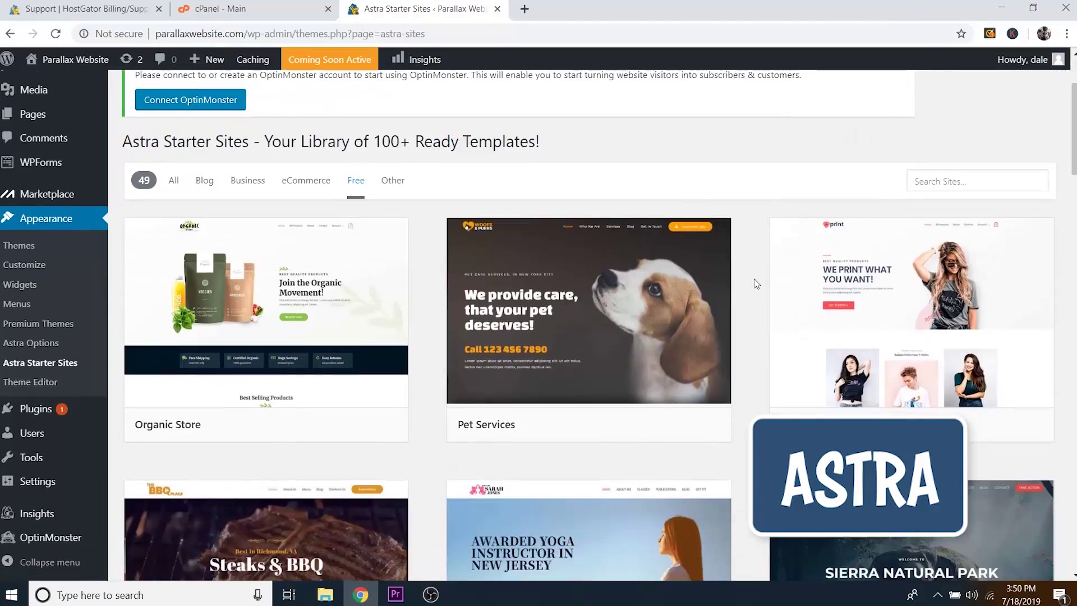
# Step: Scroll through the Astra Starter Sites template library under Appearance
pyautogui.scroll(-5, 757, 283)
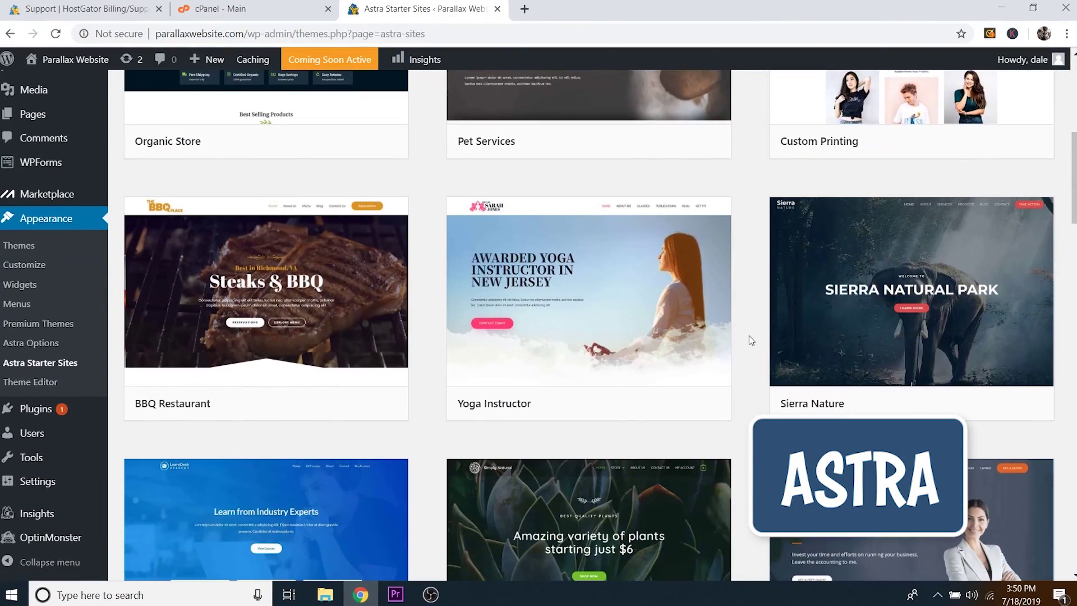
pyautogui.scroll(-1, 743, 333)
pyautogui.scroll(1, 743, 335)
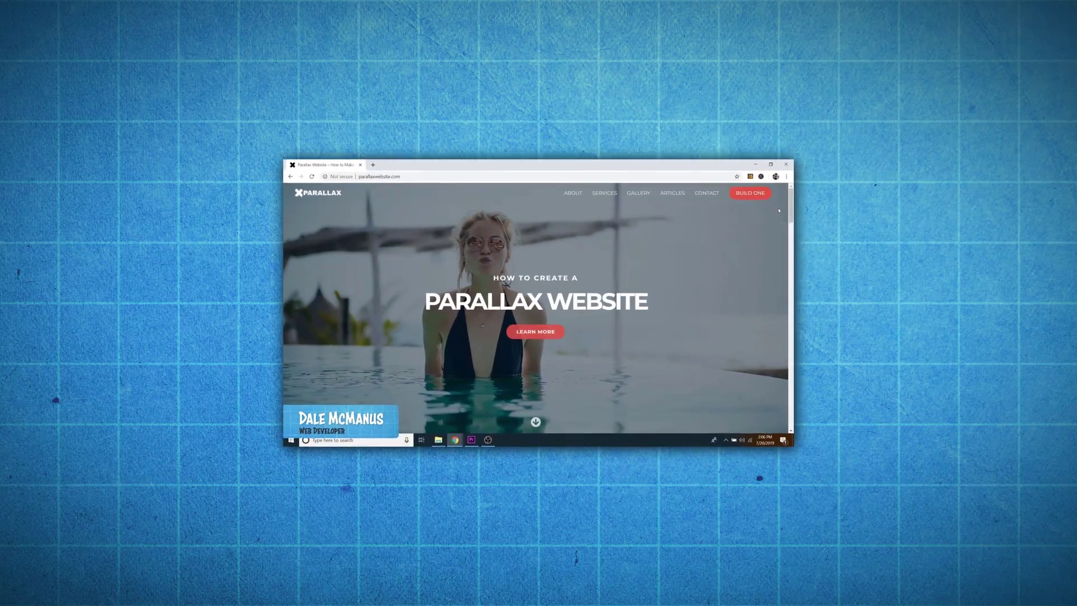
# Step: Scroll down the finished parallax website from top to bottom
pyautogui.scroll(-5, 779, 210)
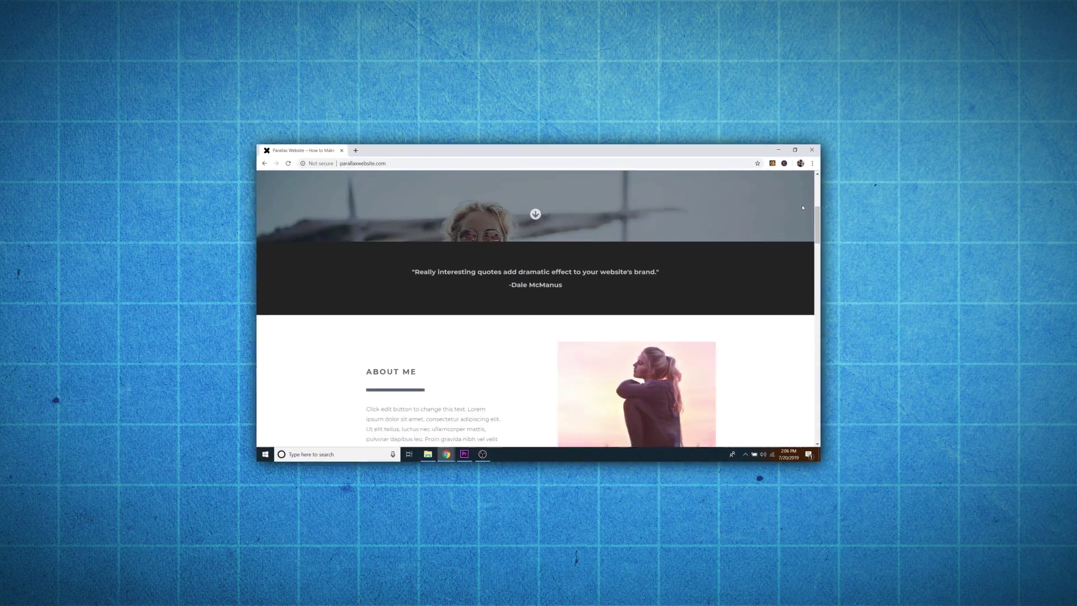
pyautogui.scroll(-10, 803, 208)
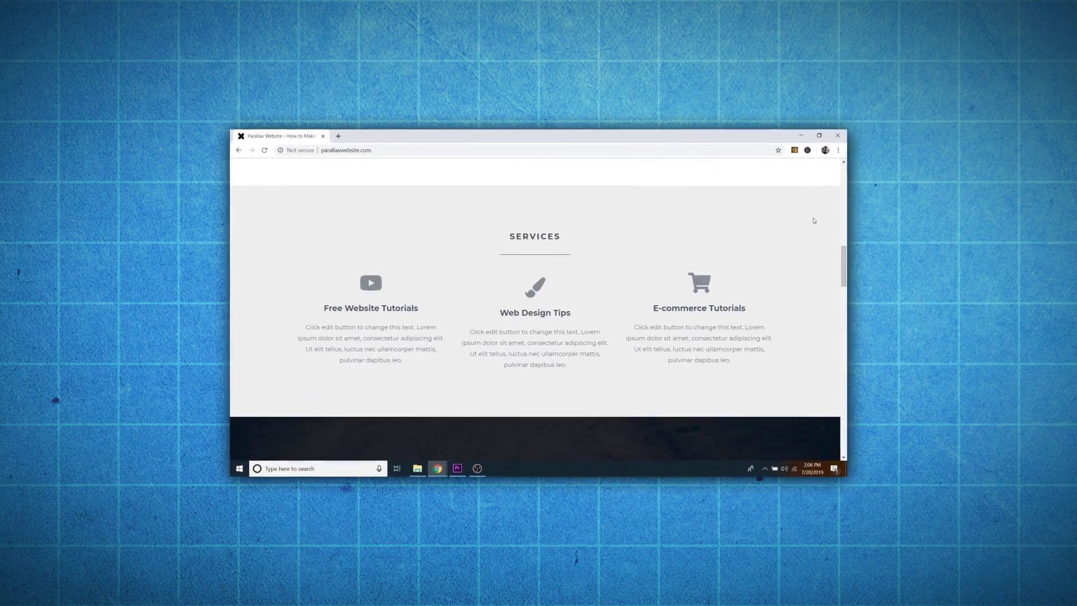
pyautogui.scroll(-5, 814, 220)
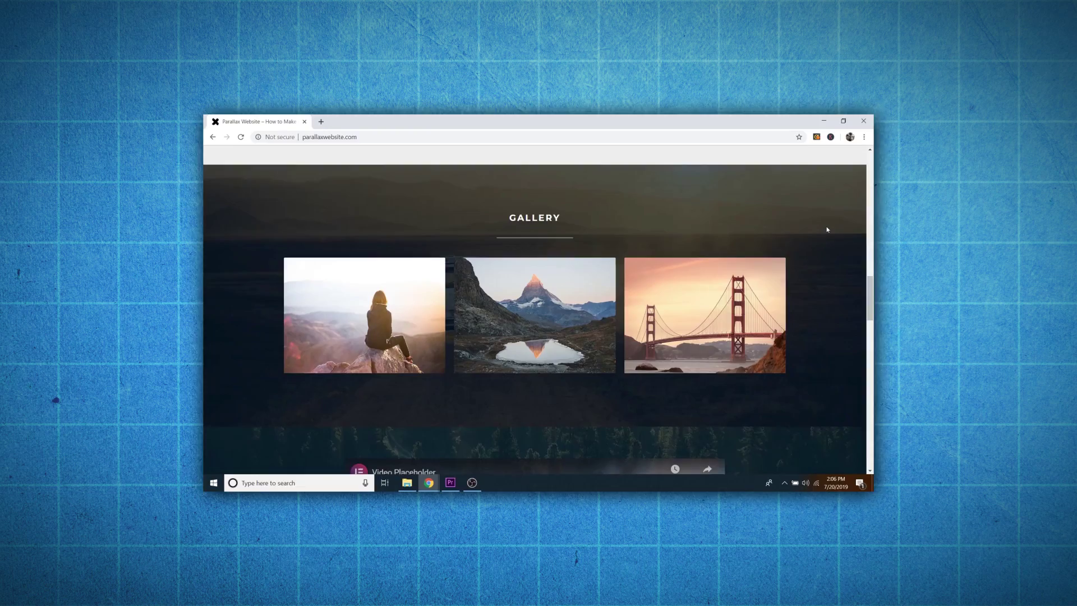
pyautogui.scroll(-5, 830, 228)
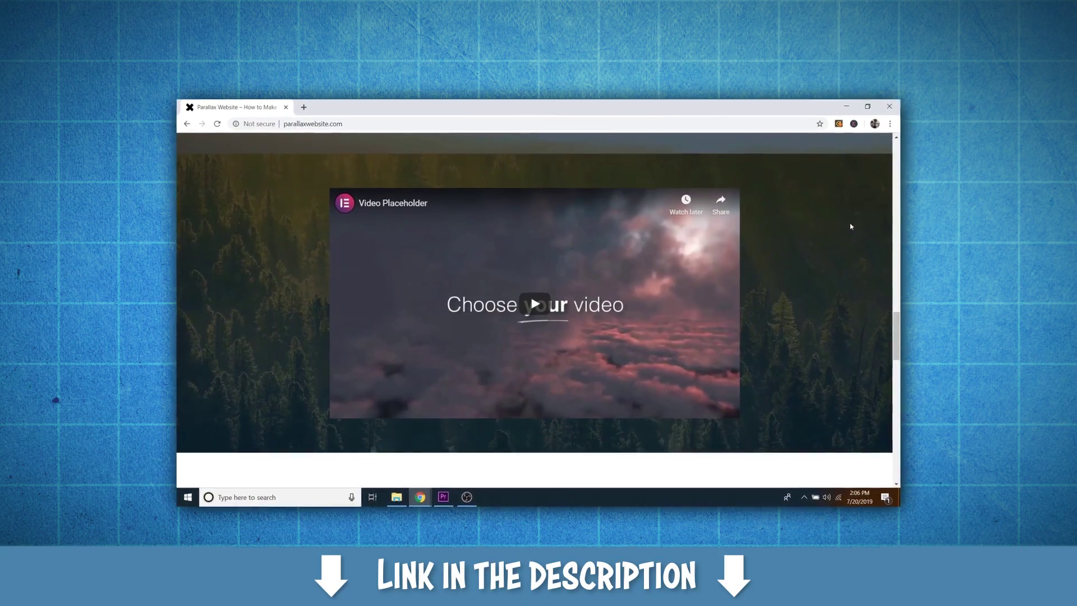
pyautogui.scroll(-6, 851, 226)
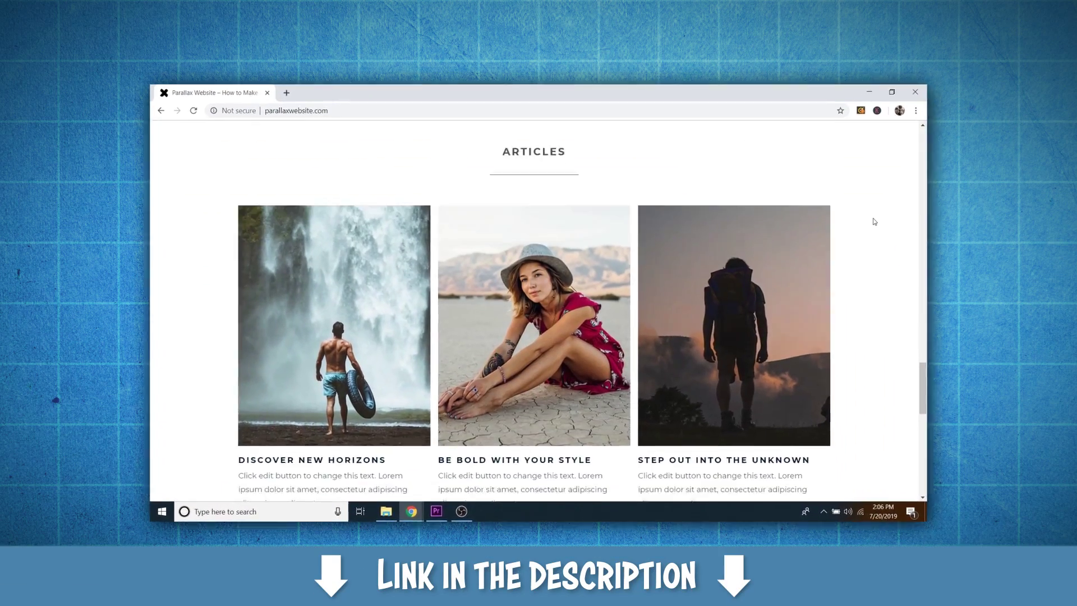
pyautogui.scroll(-6, 875, 222)
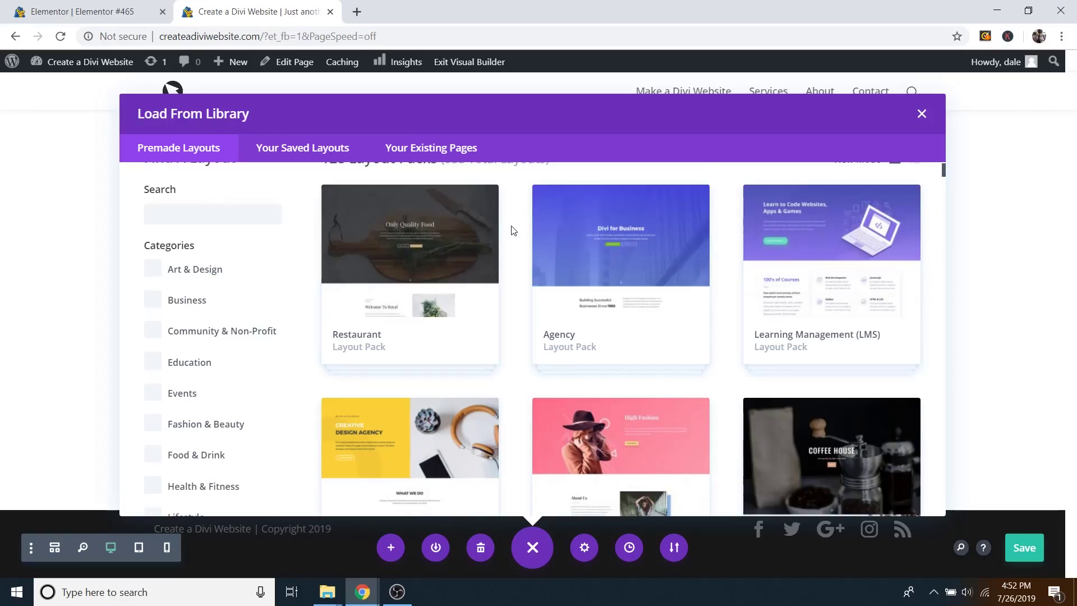
# Step: Scroll Divi's Premade Layouts packs and open the Fashion Layout Pack's details
pyautogui.scroll(-5, 511, 229)
pyautogui.scroll(-3, 511, 233)
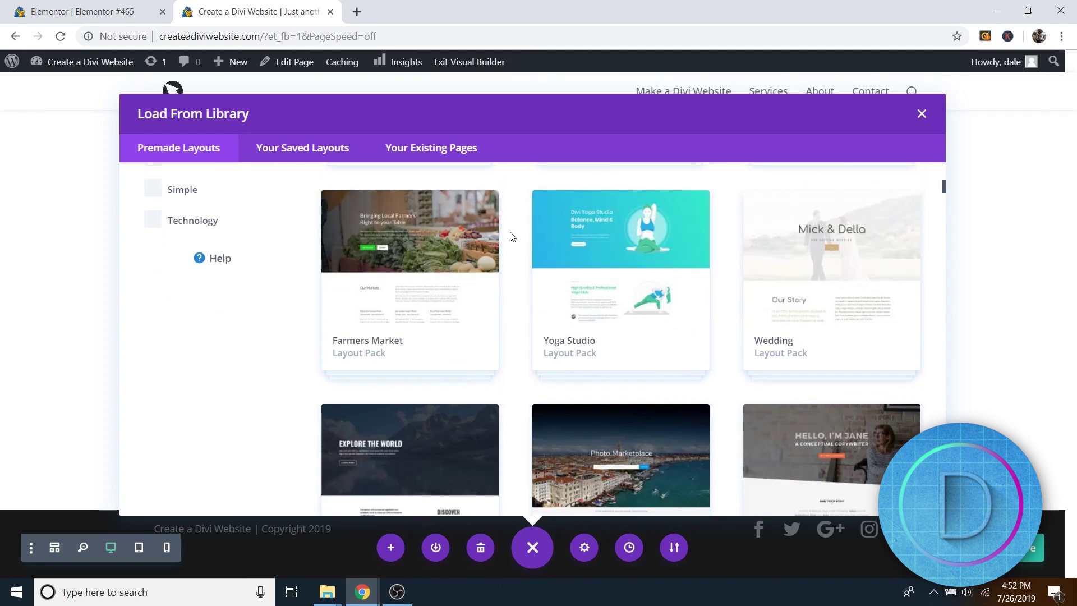
pyautogui.scroll(-4, 512, 237)
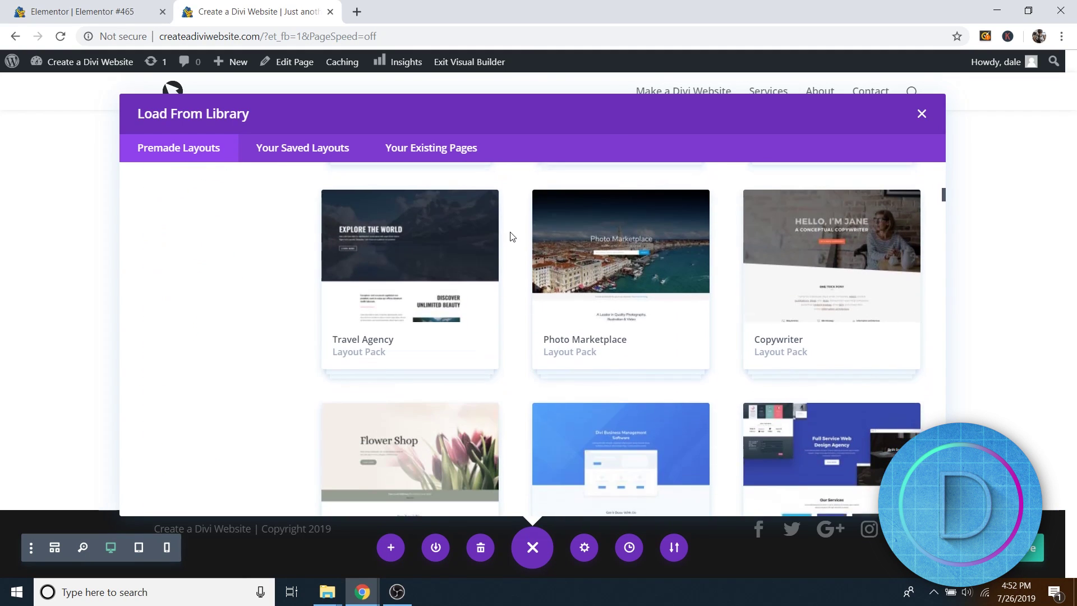
pyautogui.scroll(-4, 512, 239)
pyautogui.scroll(-6, 512, 239)
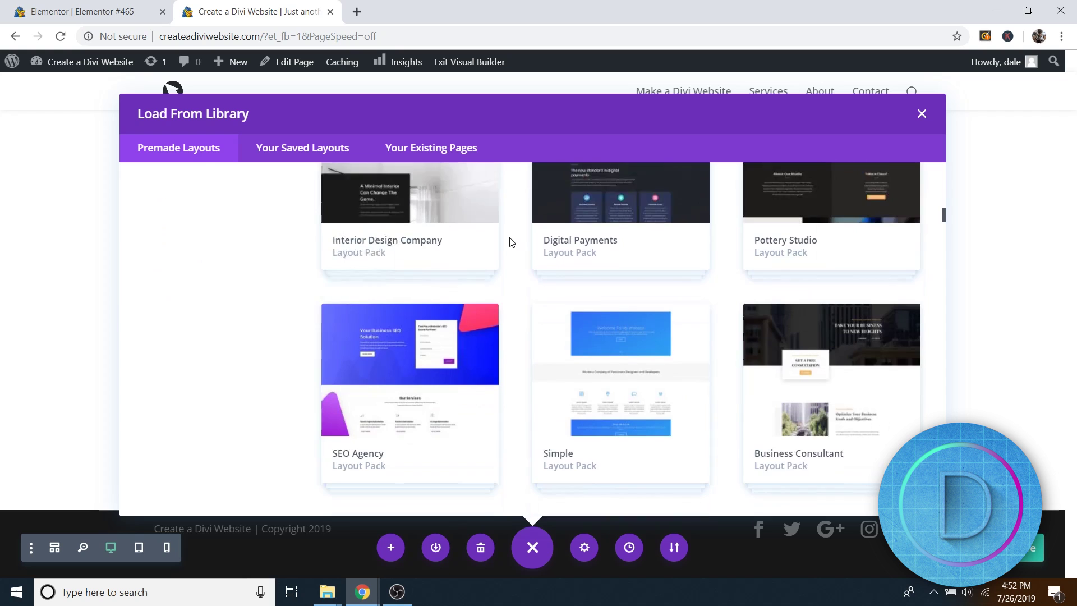
pyautogui.scroll(-5, 512, 243)
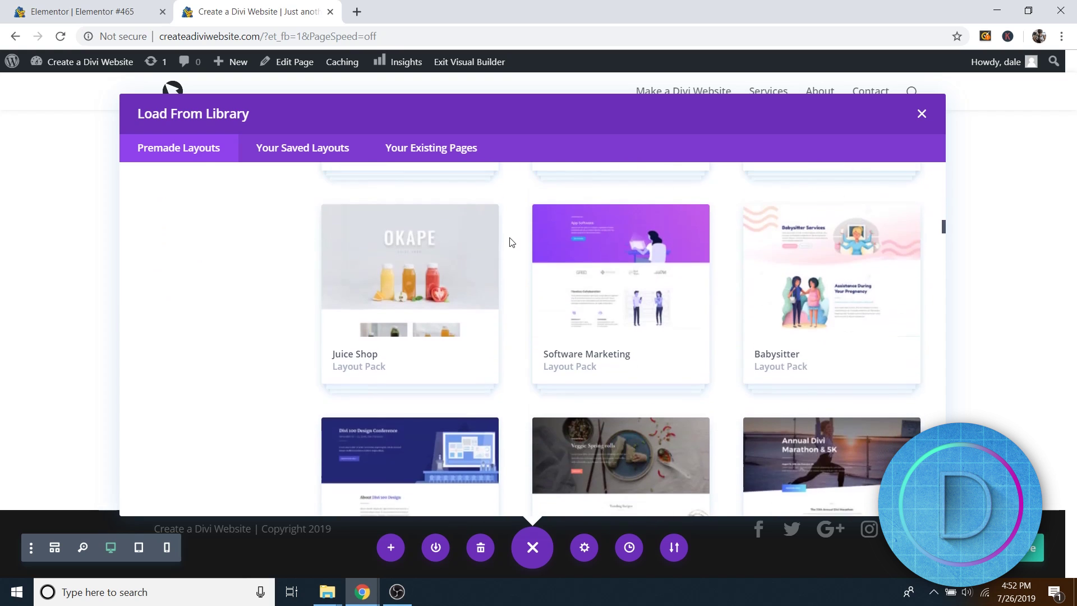
pyautogui.scroll(-3, 512, 242)
pyautogui.scroll(15, 510, 242)
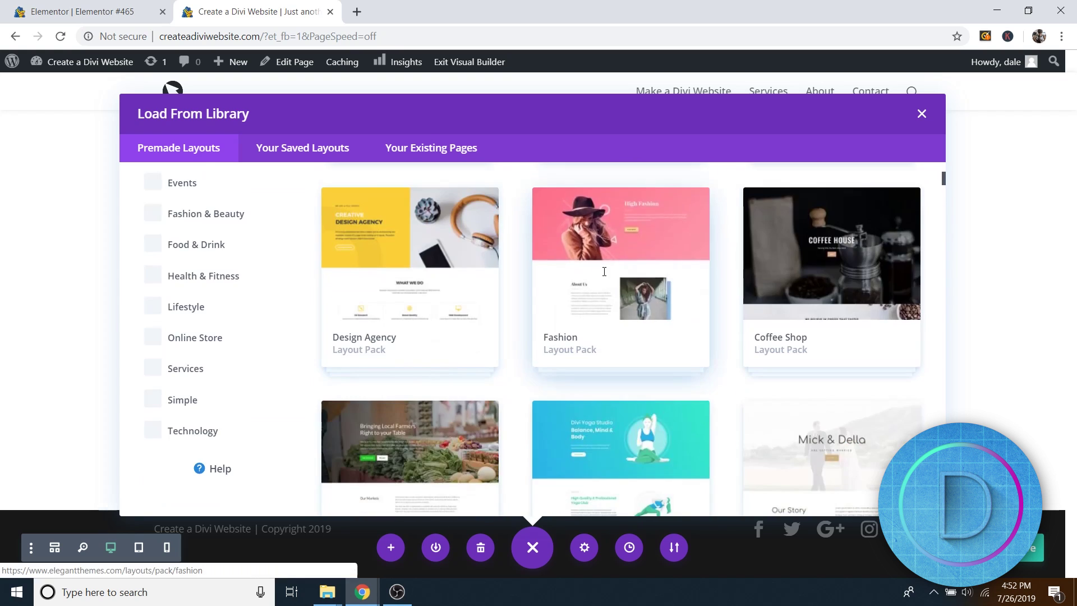
pyautogui.click(604, 271)
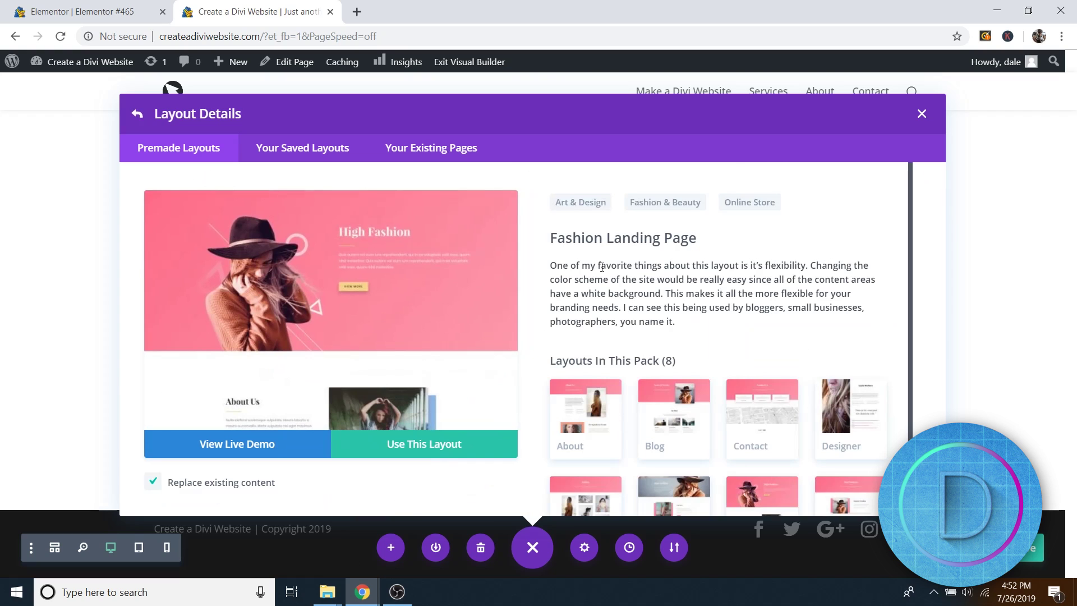
# Step: Preview the Fashion About, Blog, Contact, Designer, Gallery, Home, Landing and Shop layouts in turn
pyautogui.scroll(-1, 602, 267)
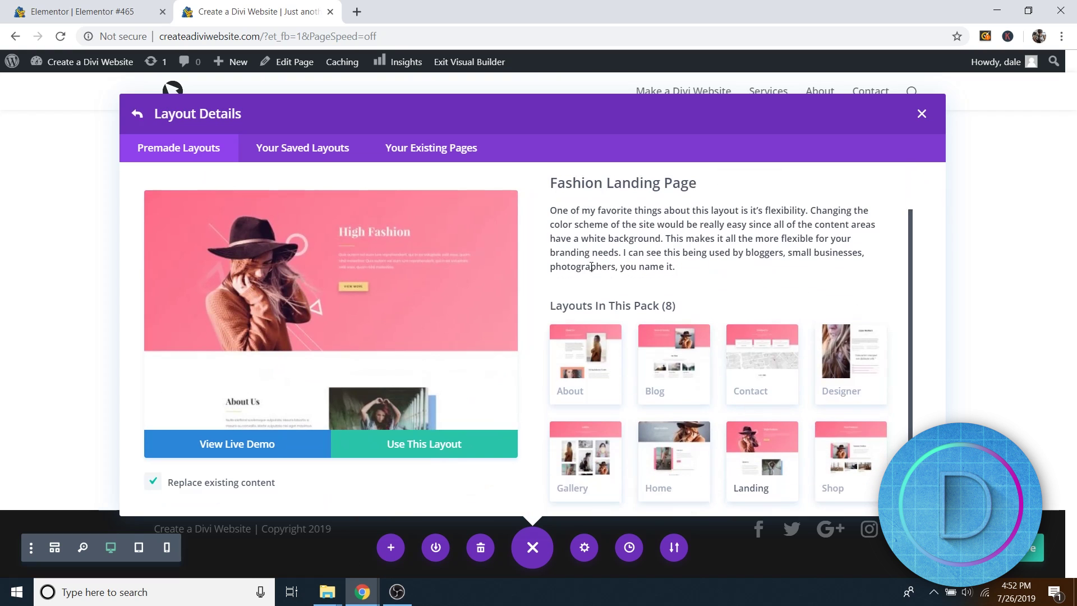
pyautogui.click(589, 352)
pyautogui.click(673, 352)
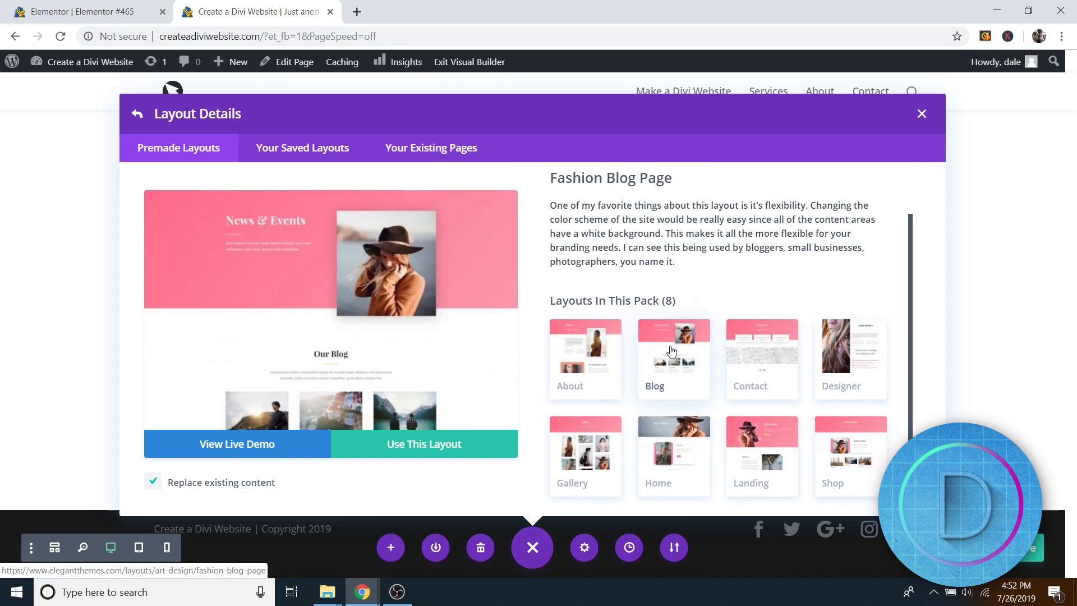
pyautogui.click(754, 362)
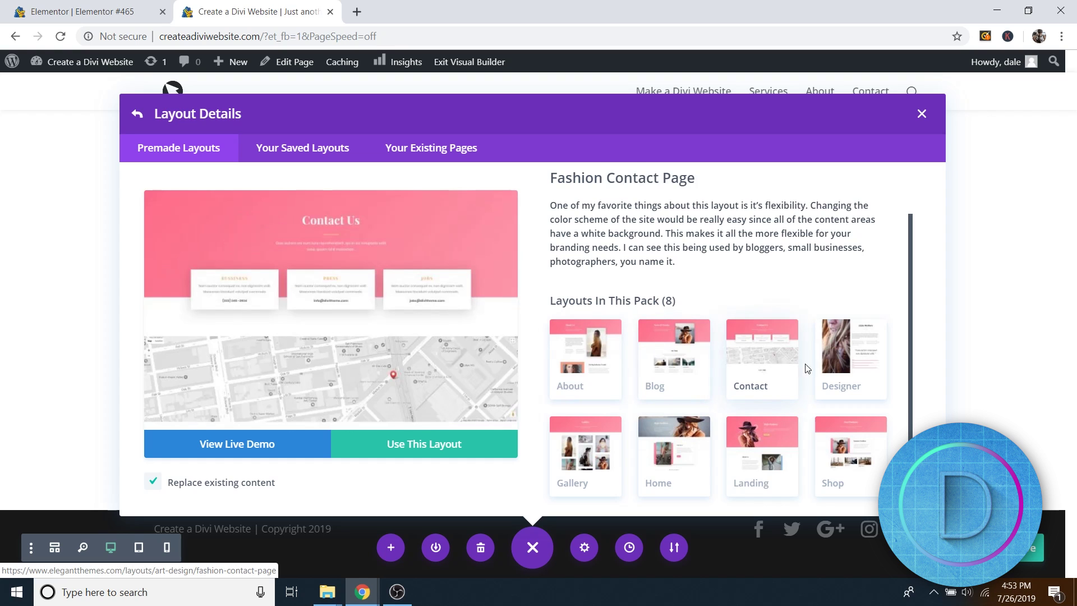
pyautogui.click(839, 368)
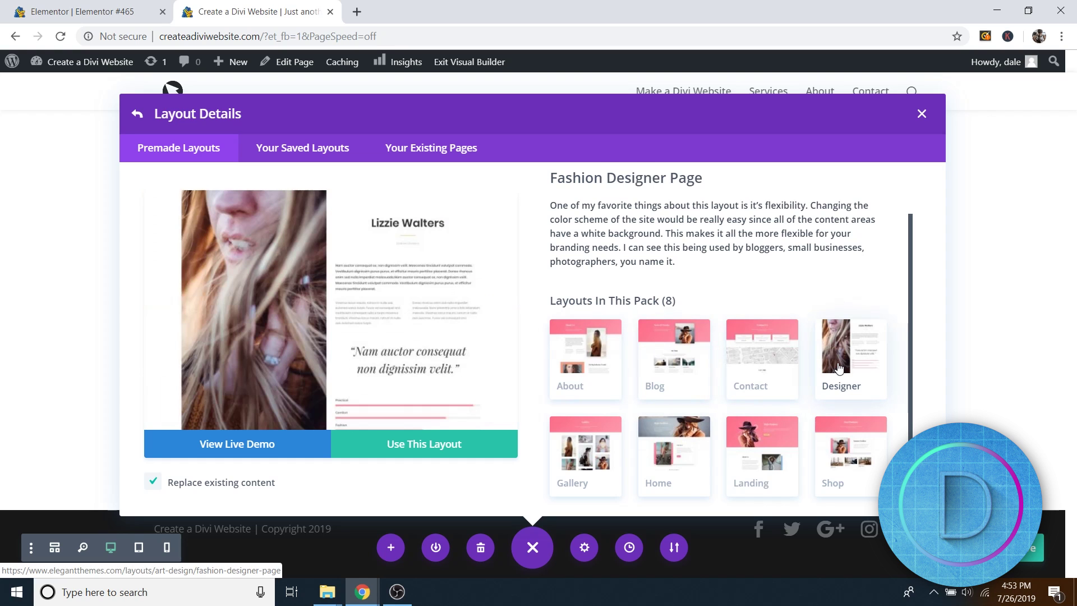
pyautogui.click(581, 451)
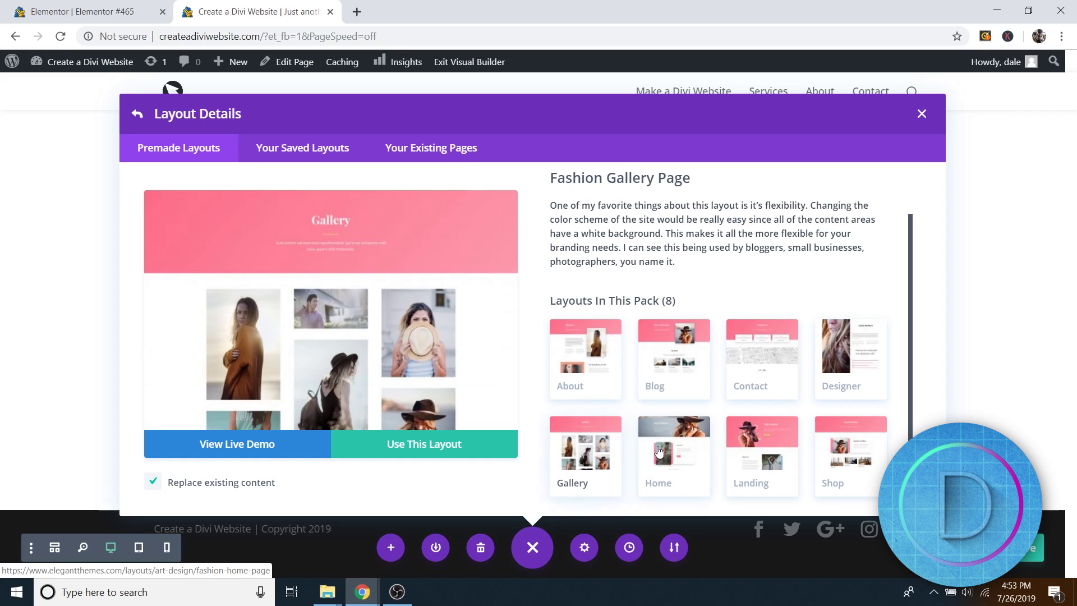
pyautogui.click(693, 451)
pyautogui.click(755, 453)
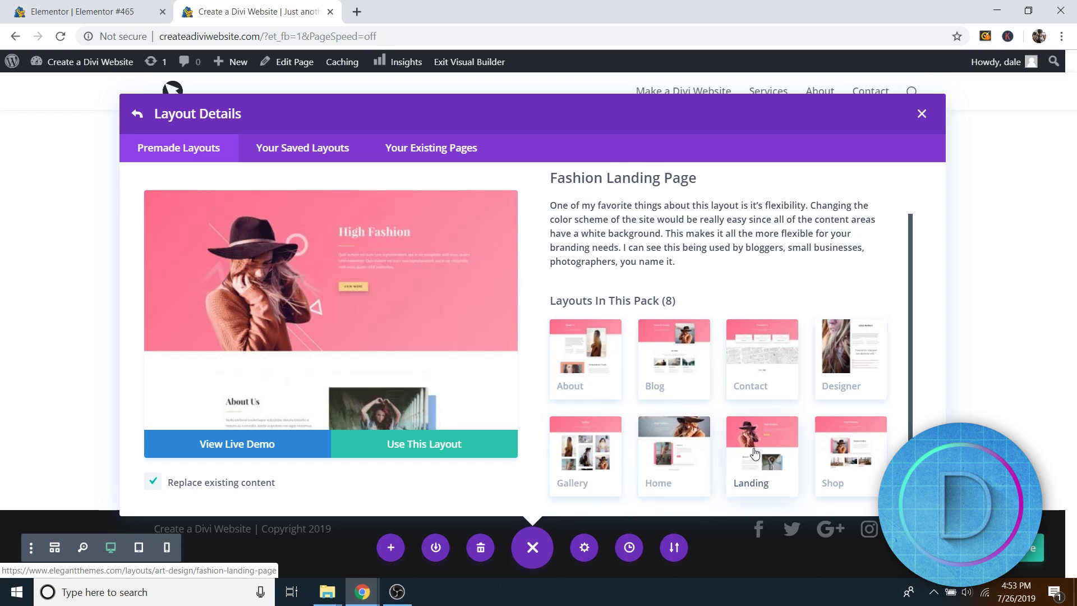
pyautogui.click(843, 455)
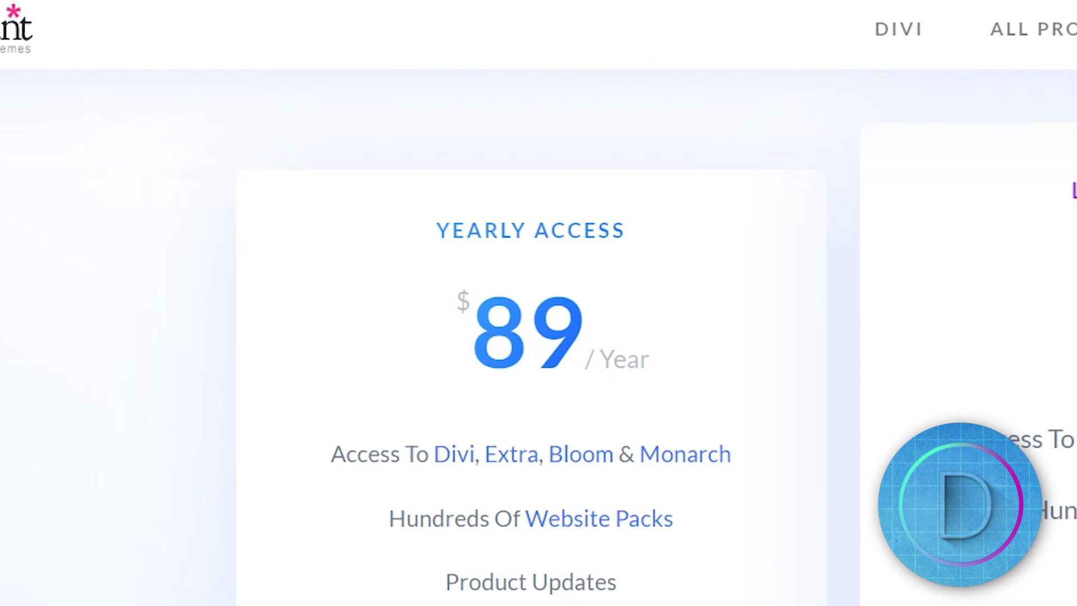
pyautogui.scroll(-3, 763, 589)
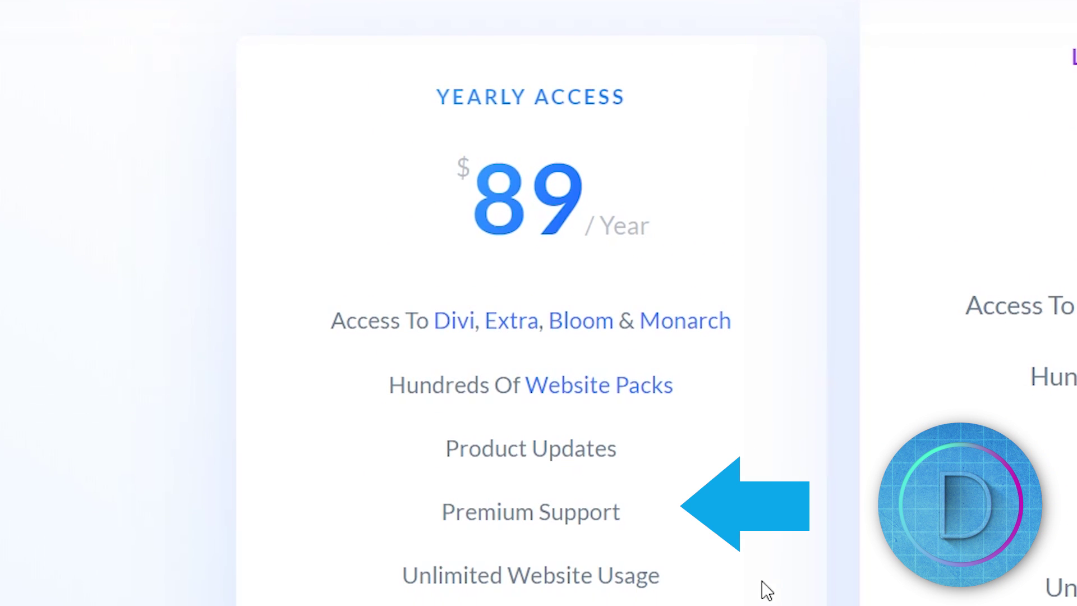